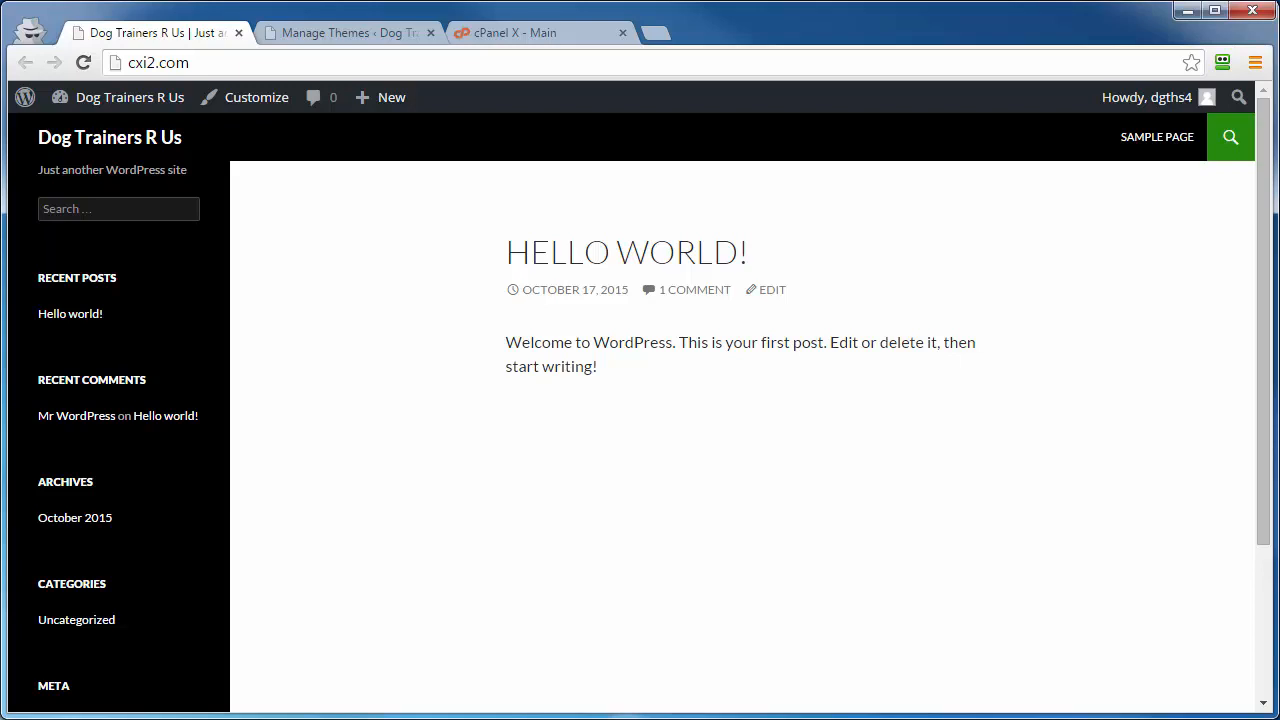
Step: Open the File Manager from cPanel at the site's public_html folder
left_click(521, 32)
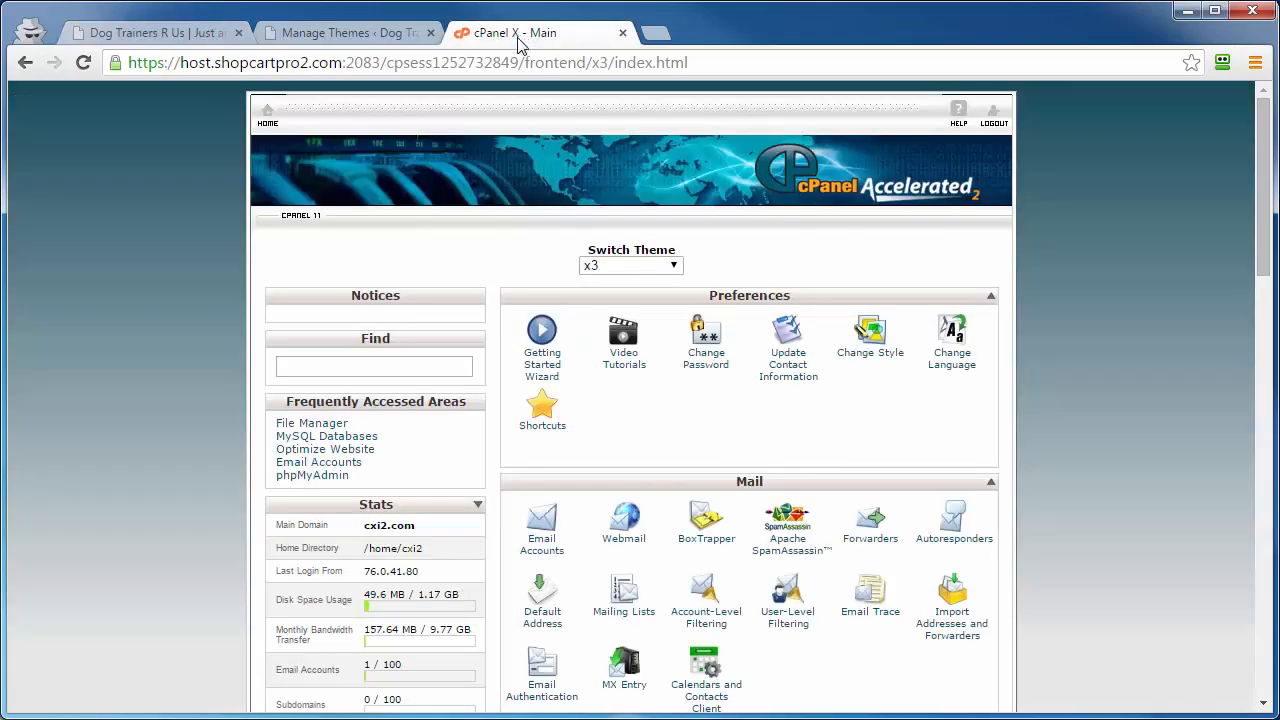
scroll(690, 458, "down", 4)
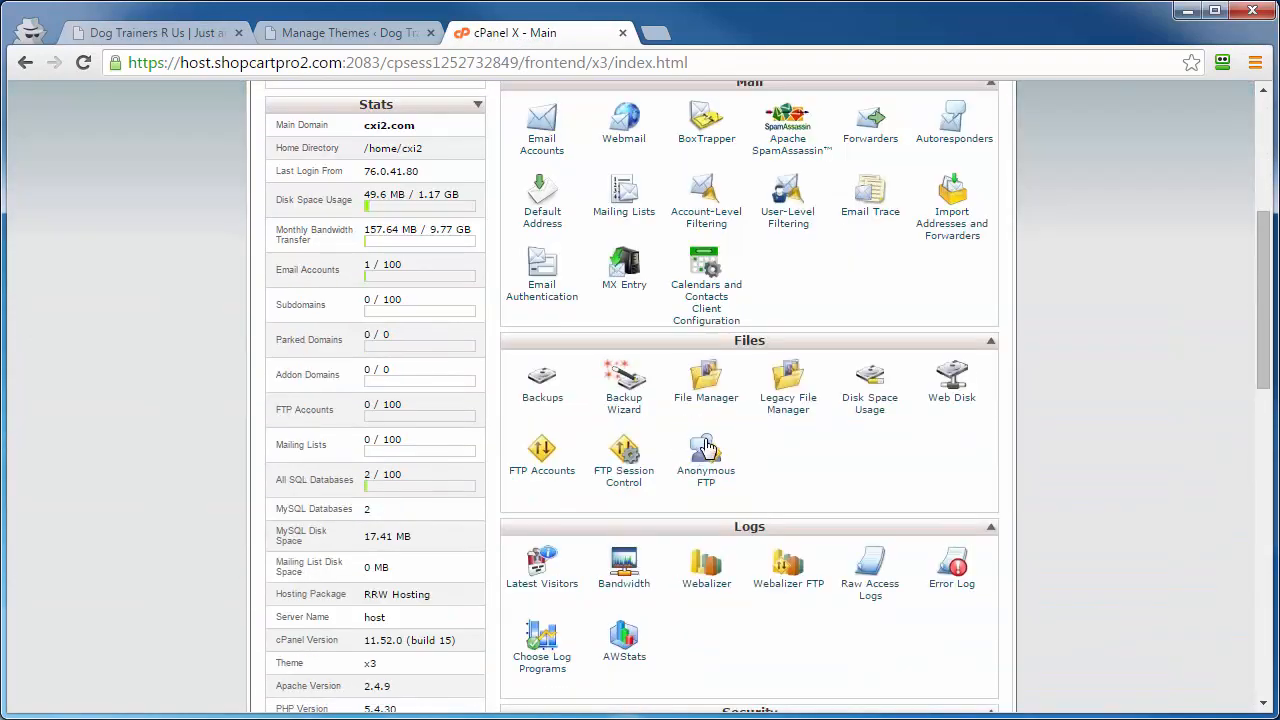
left_click(706, 398)
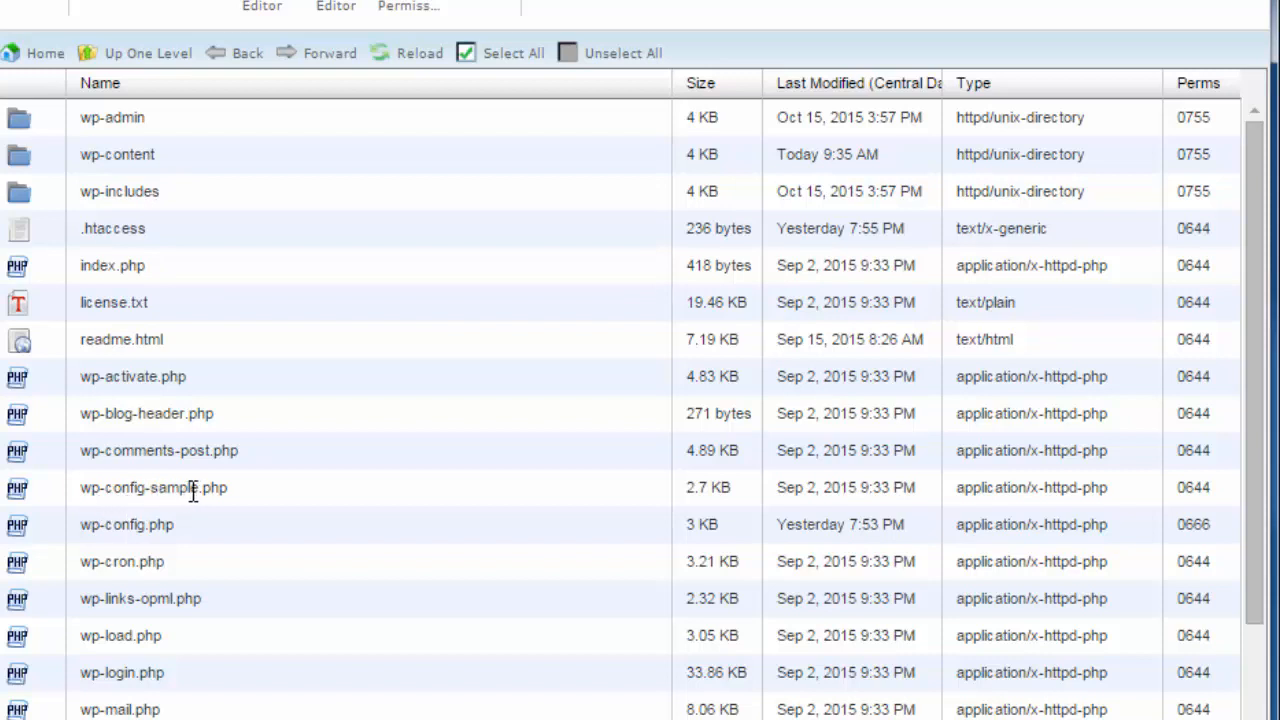
Step: Delete wp-config-sample.php, readme.html and license.txt from the public_html folder
left_click(48, 490)
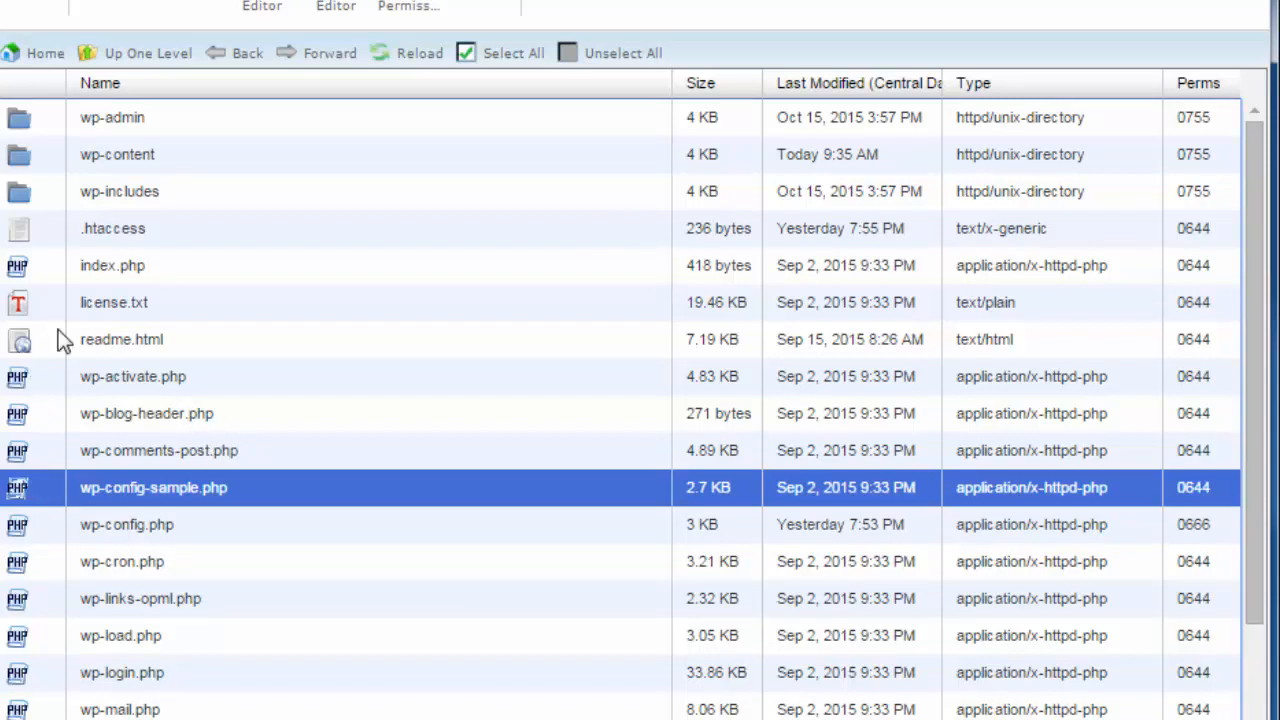
left_click(38, 350, "ctrl")
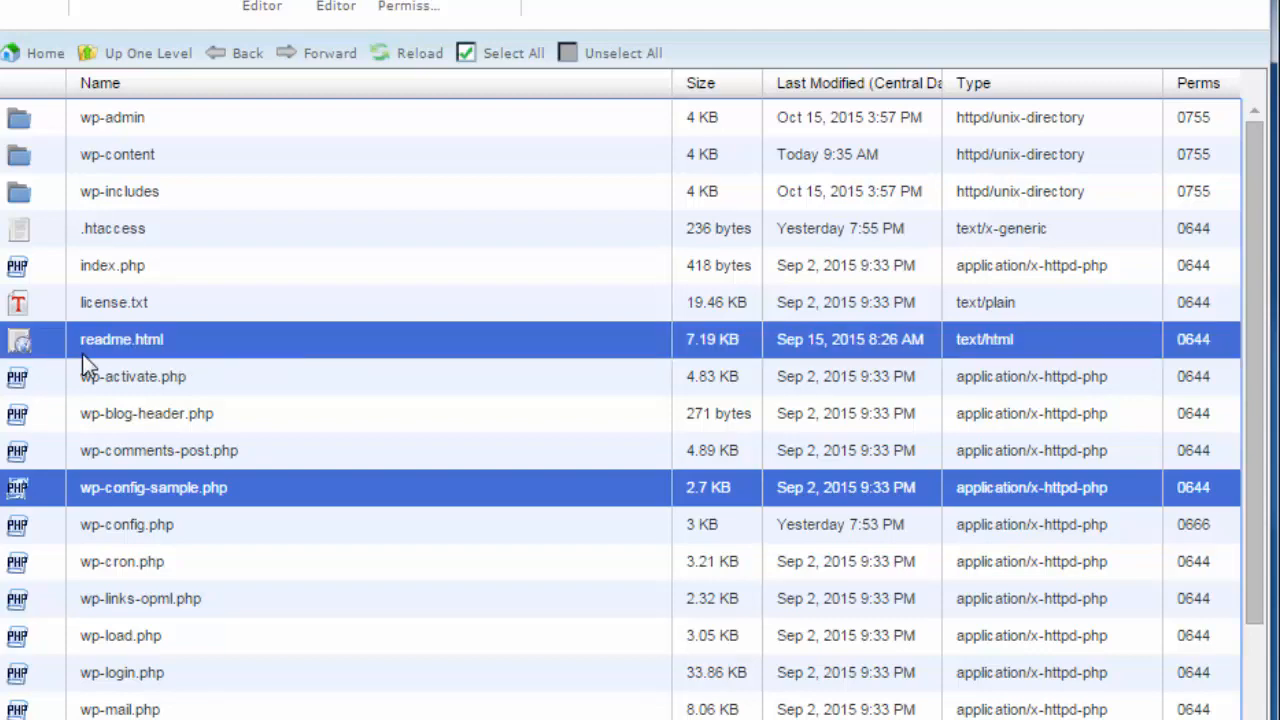
left_click(36, 301, "ctrl")
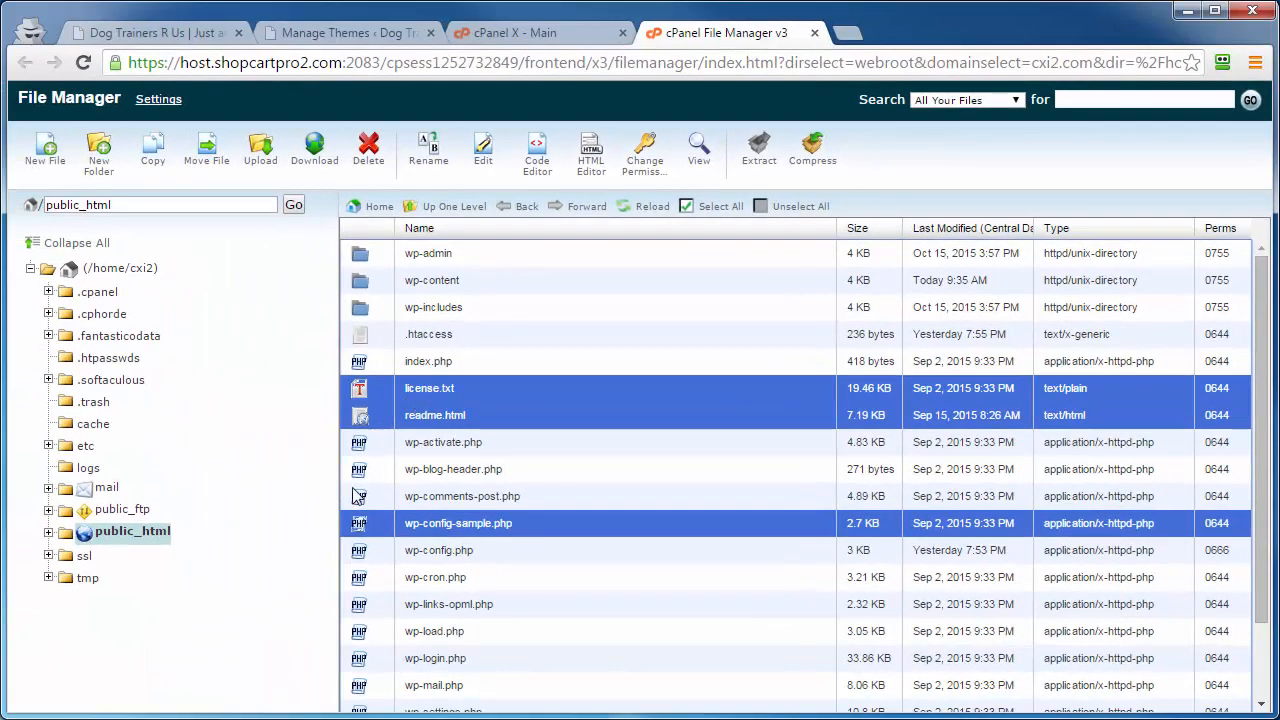
left_click(367, 160)
left_click(795, 472)
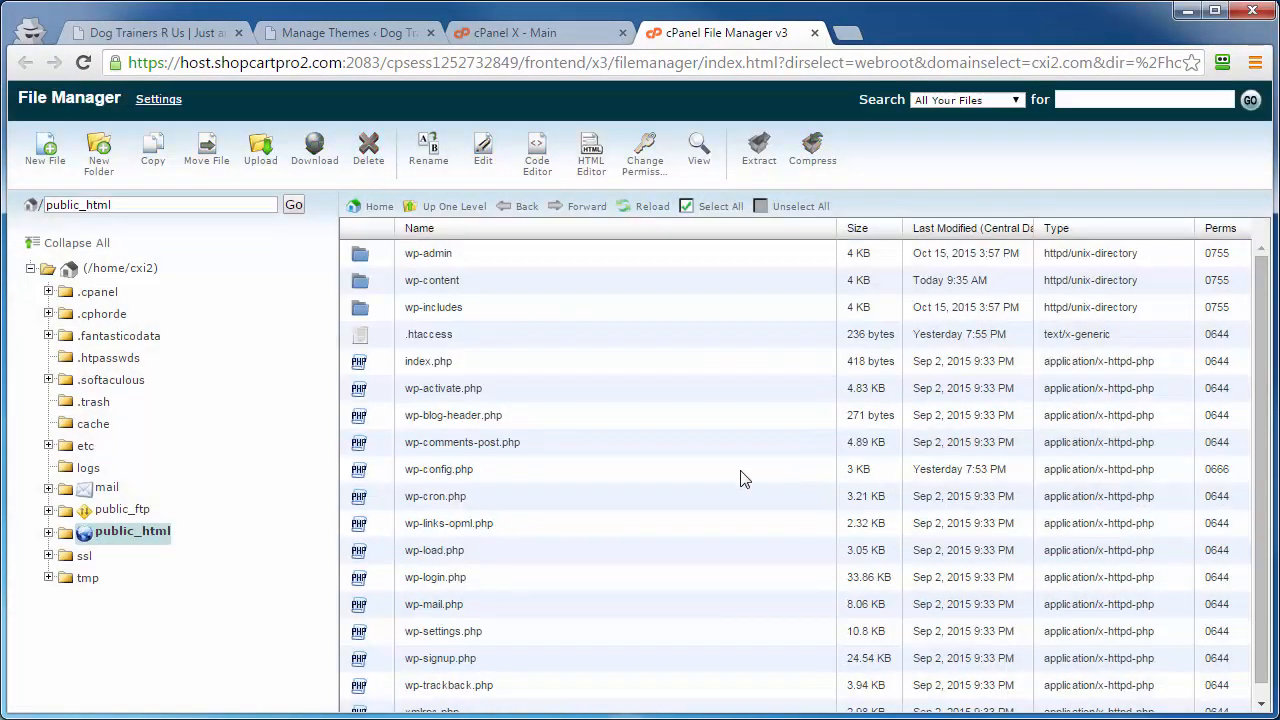
Step: Delete install.php and install-helper.php from the wp-admin folder and close the File Manager
double_click(375, 262)
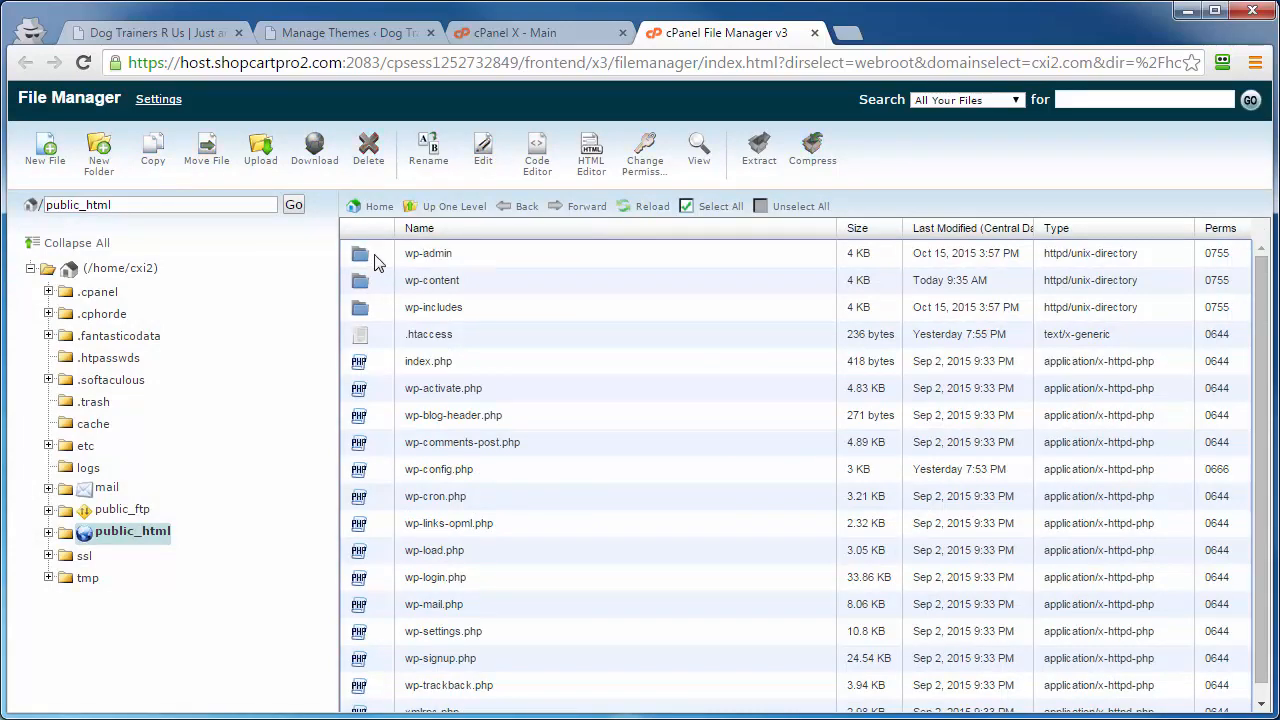
scroll(482, 545, "down", 6)
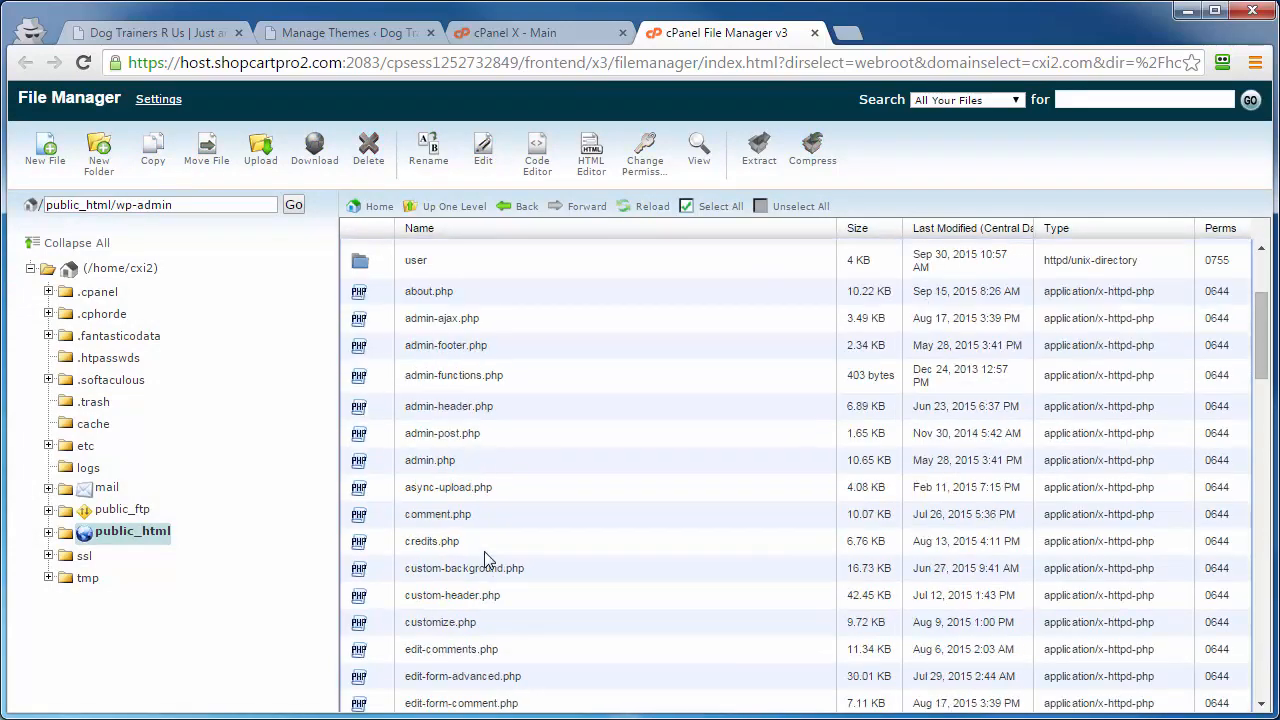
scroll(487, 559, "down", 2)
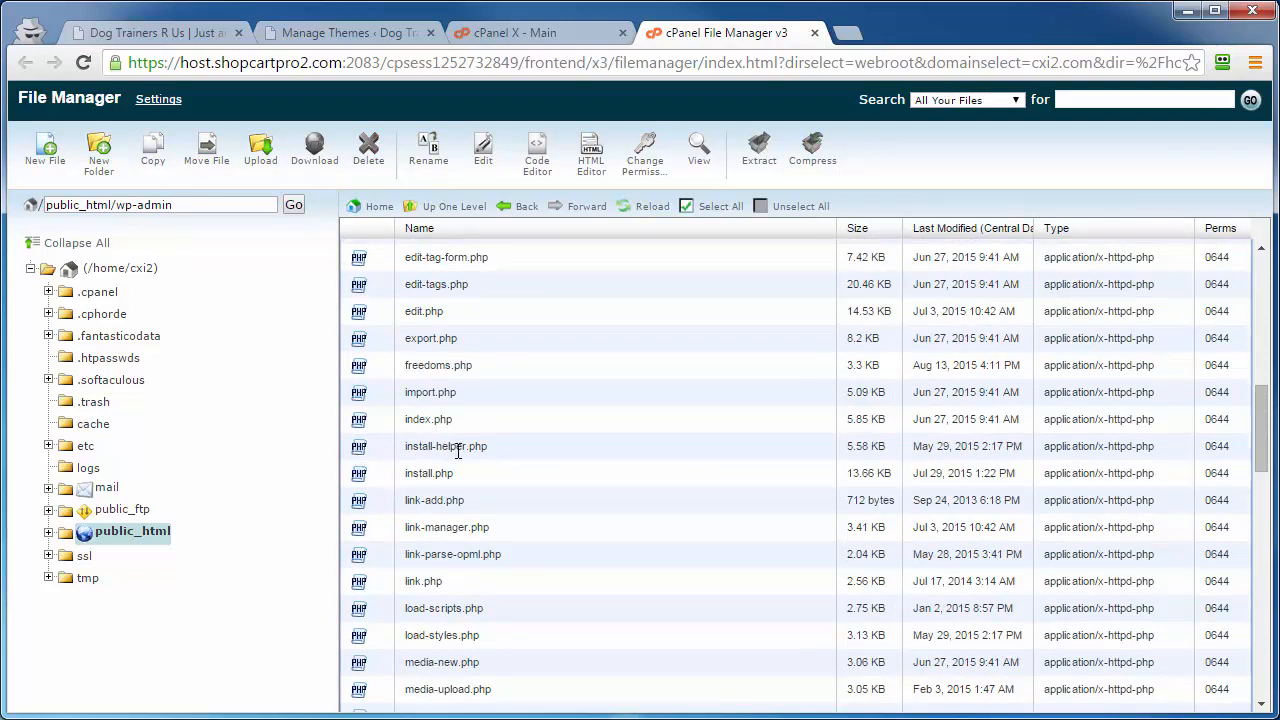
left_click(374, 474)
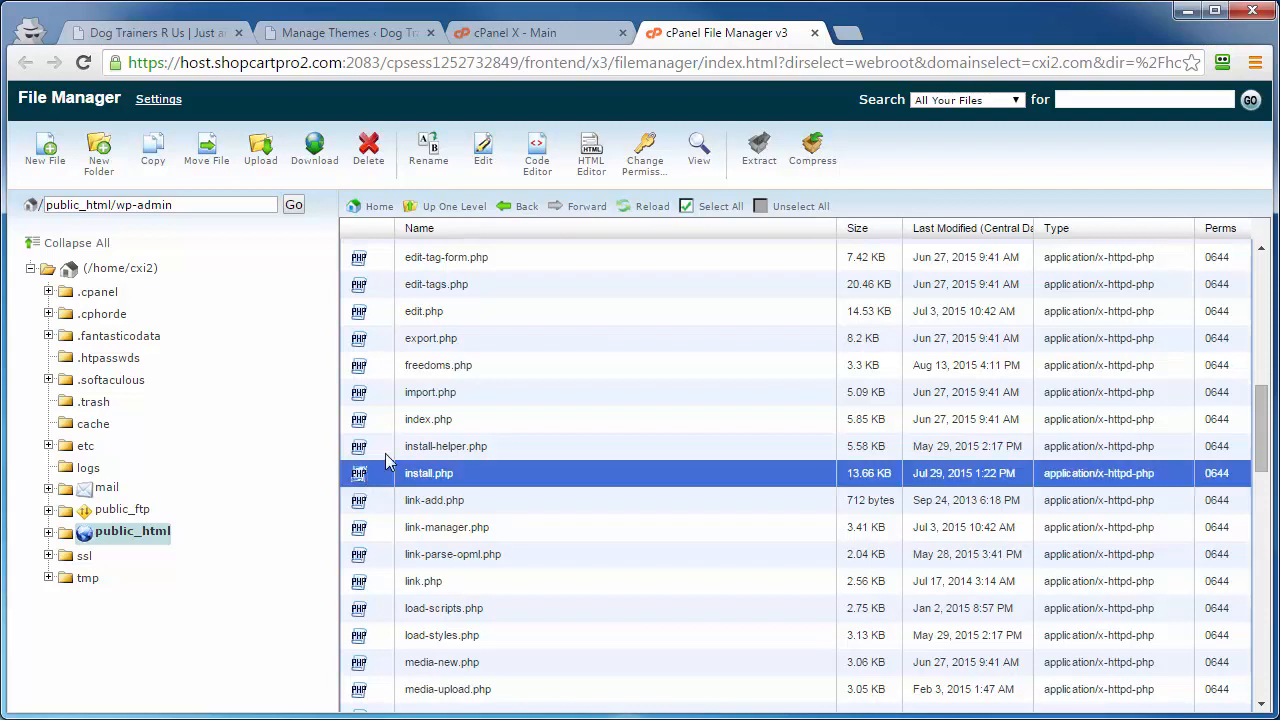
left_click(388, 450, "ctrl")
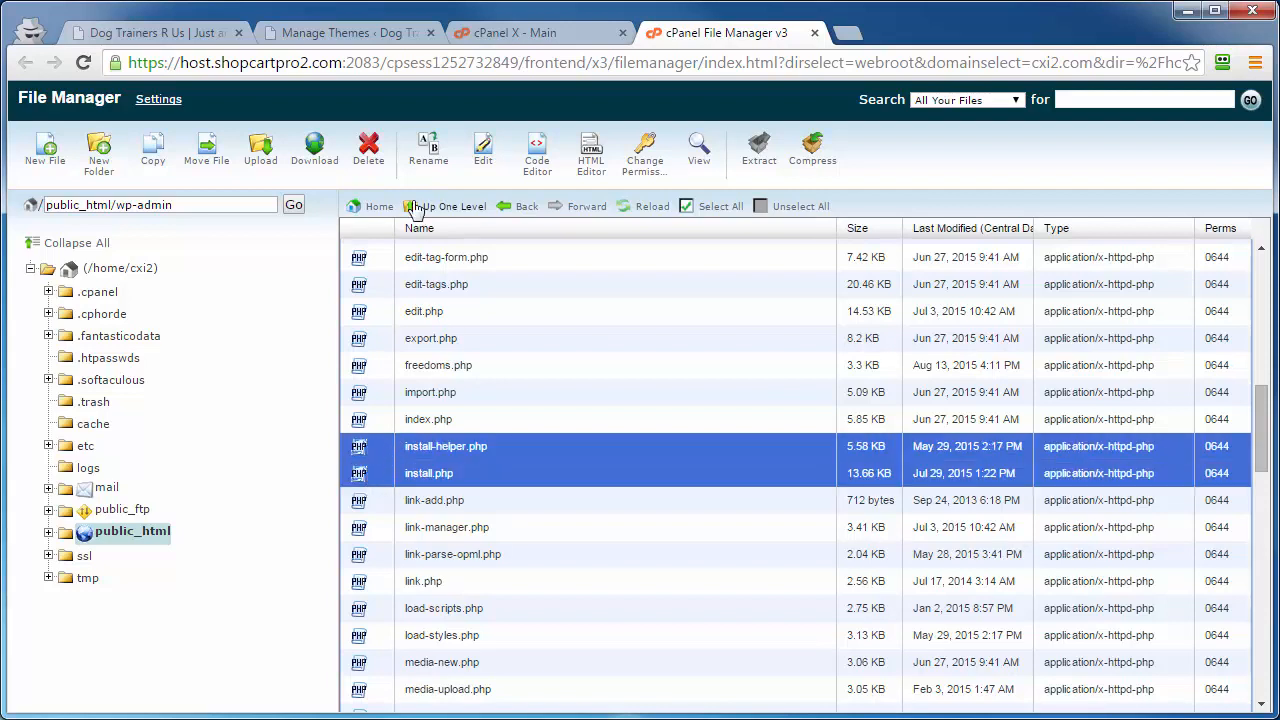
left_click(369, 155)
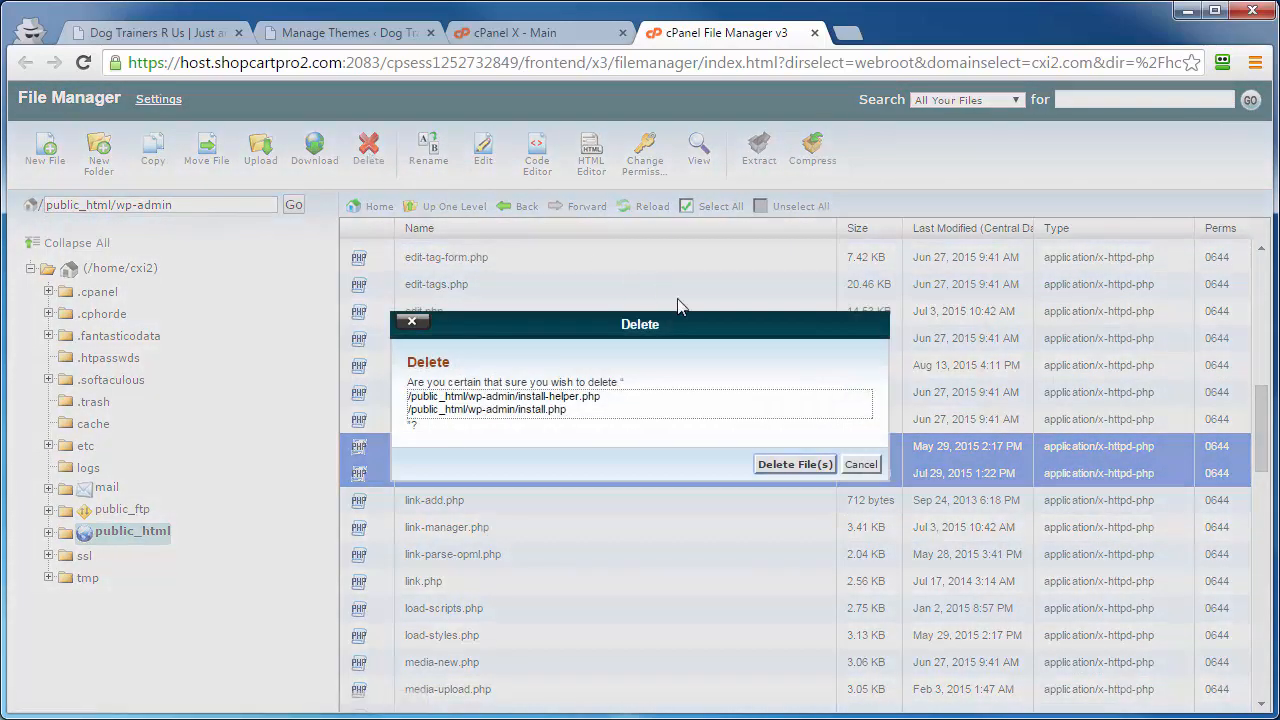
left_click(786, 465)
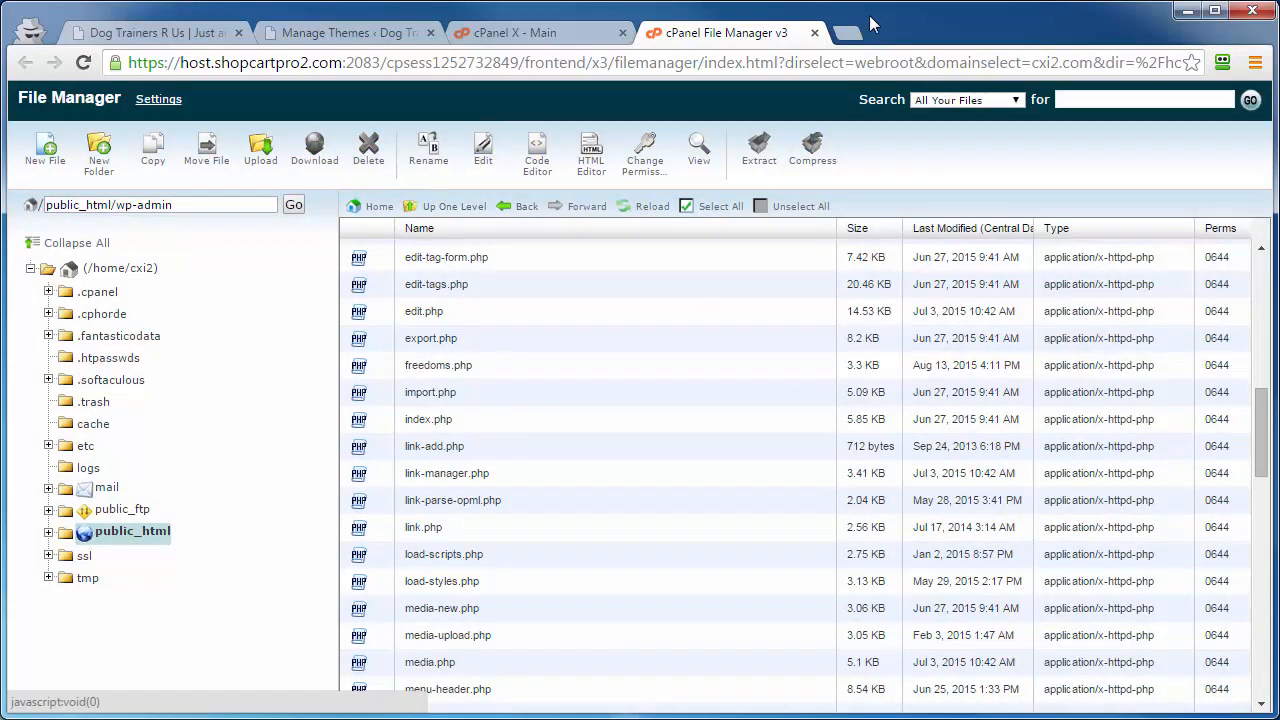
left_click(815, 34)
Step: Move the default "Hello world!" post to the Trash in the WordPress admin
left_click(150, 32)
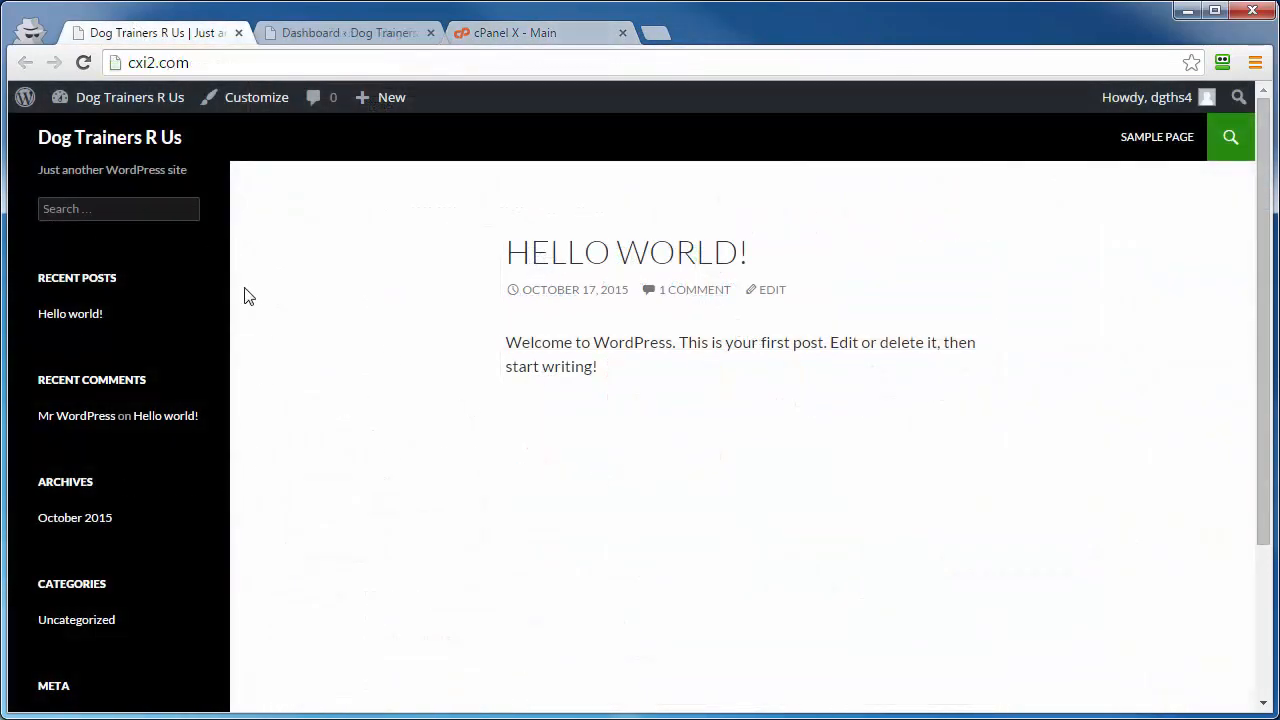
left_click(316, 33)
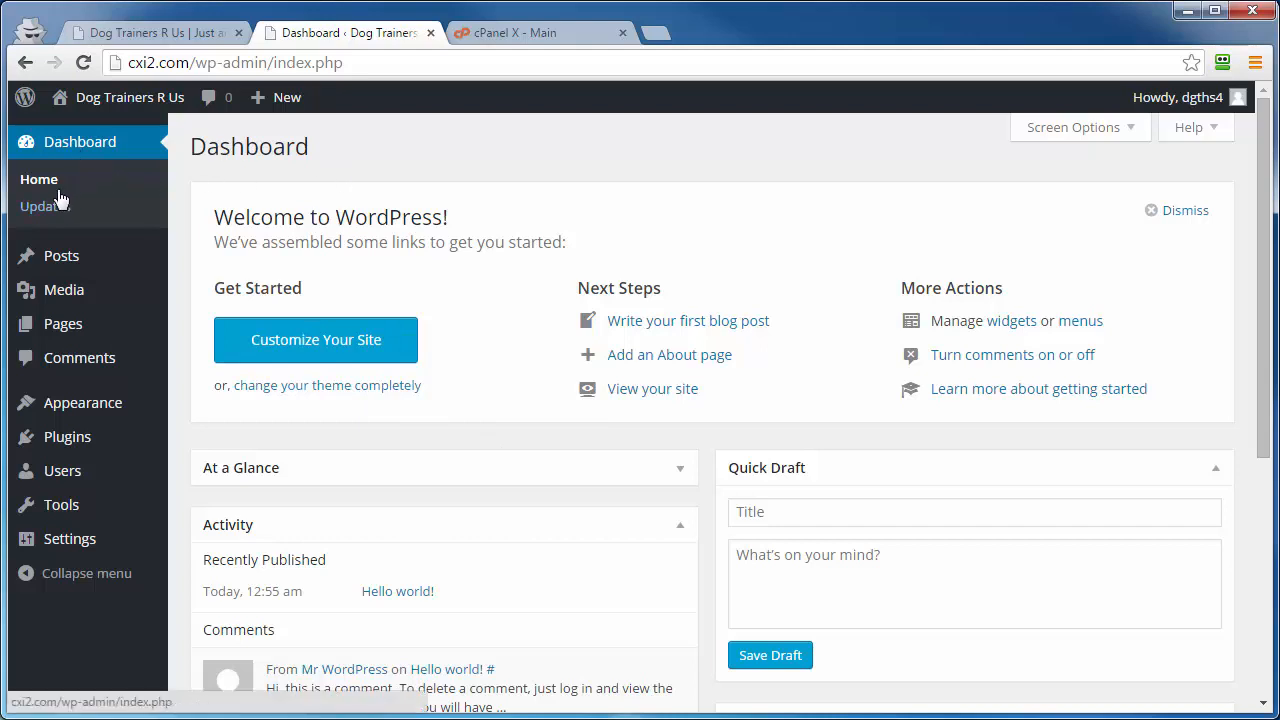
mouse_move(52, 260)
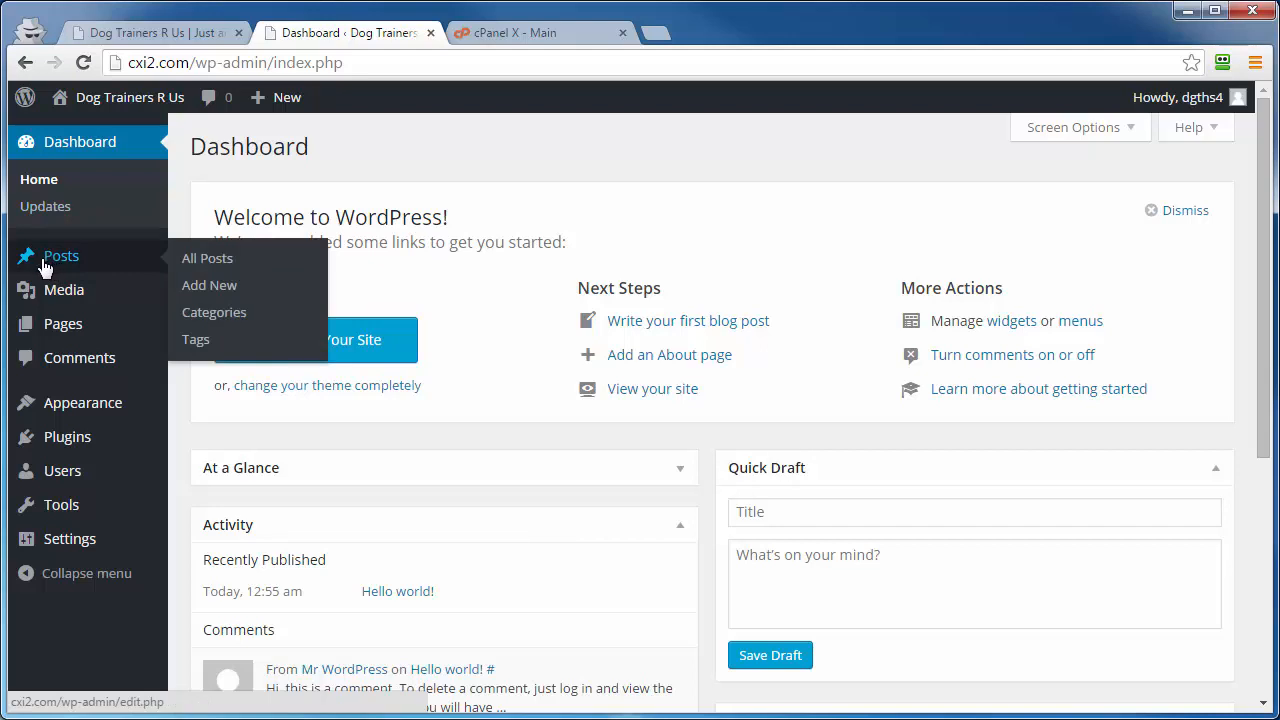
left_click(44, 262)
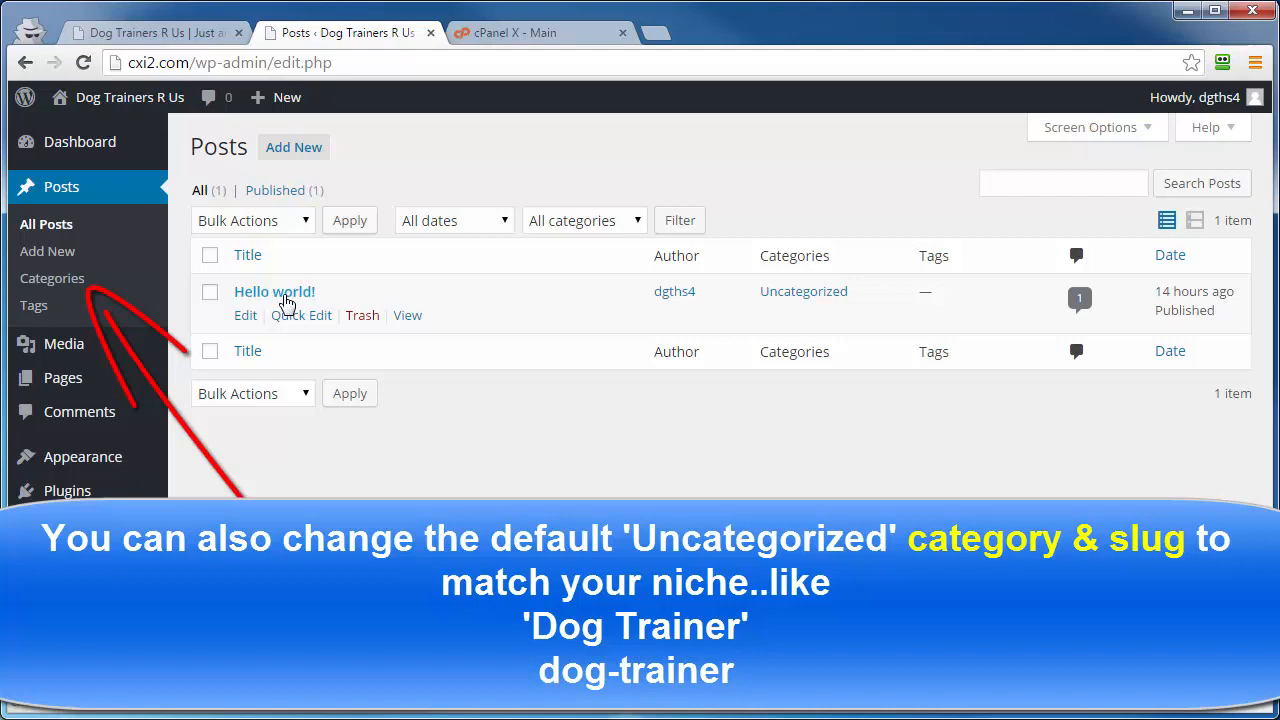
left_click(170, 35)
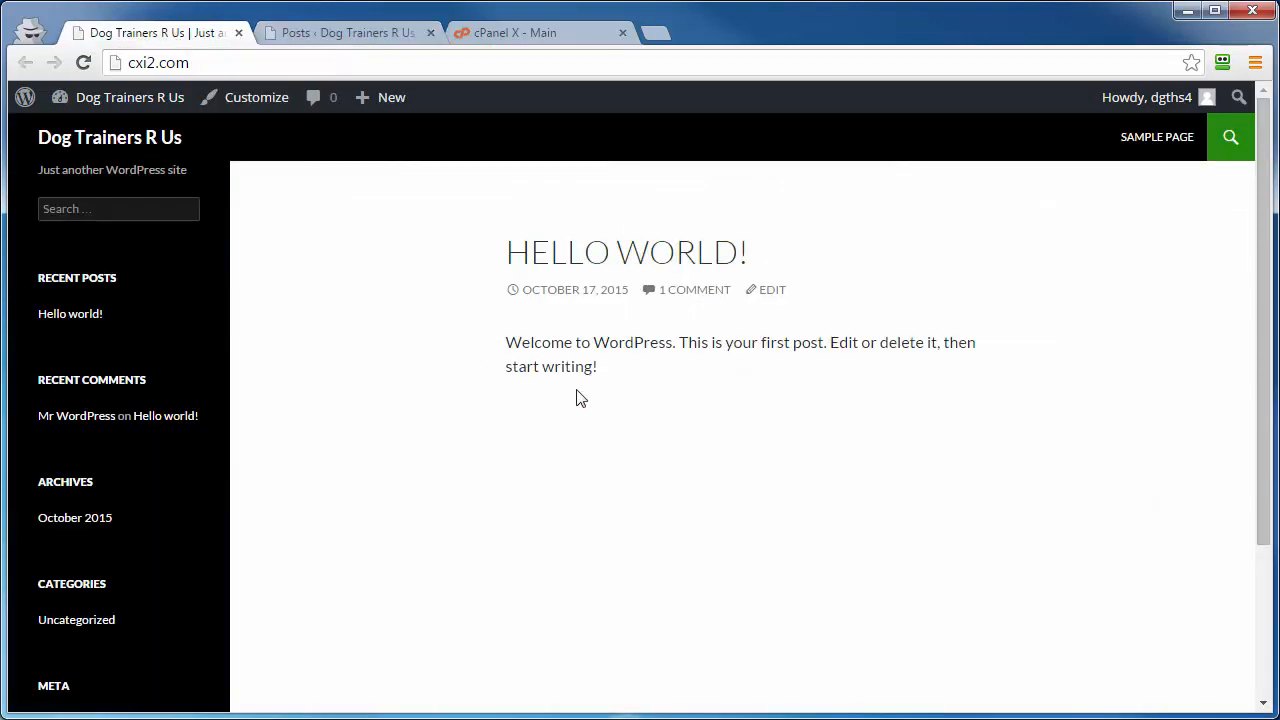
left_click(330, 33)
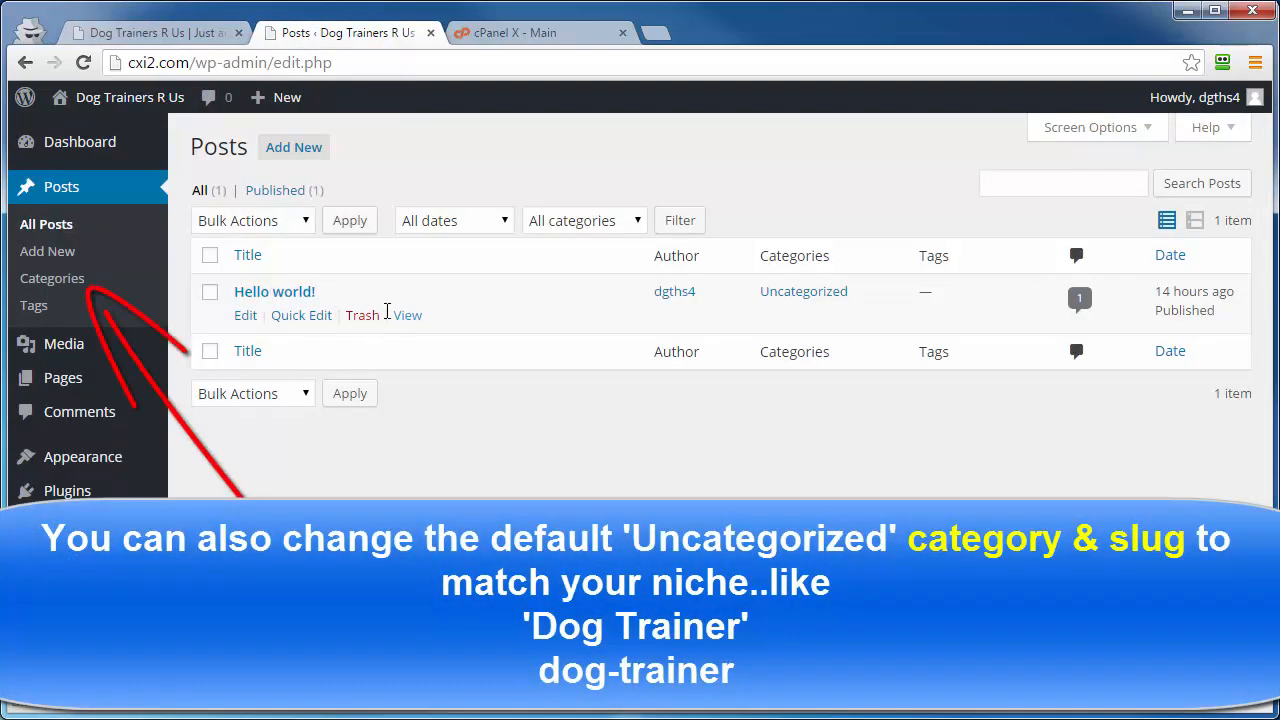
left_click(362, 318)
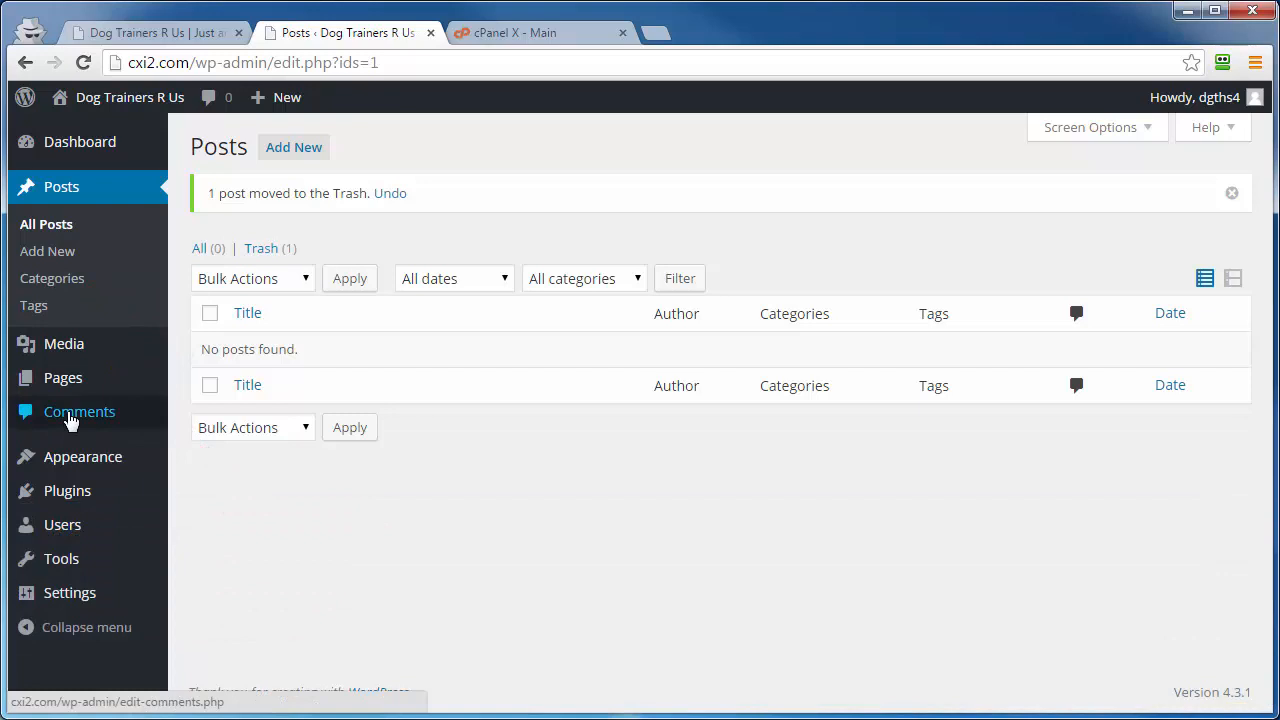
Step: Check the comments list and move the default Sample Page to the Trash after viewing it on the site
left_click(75, 414)
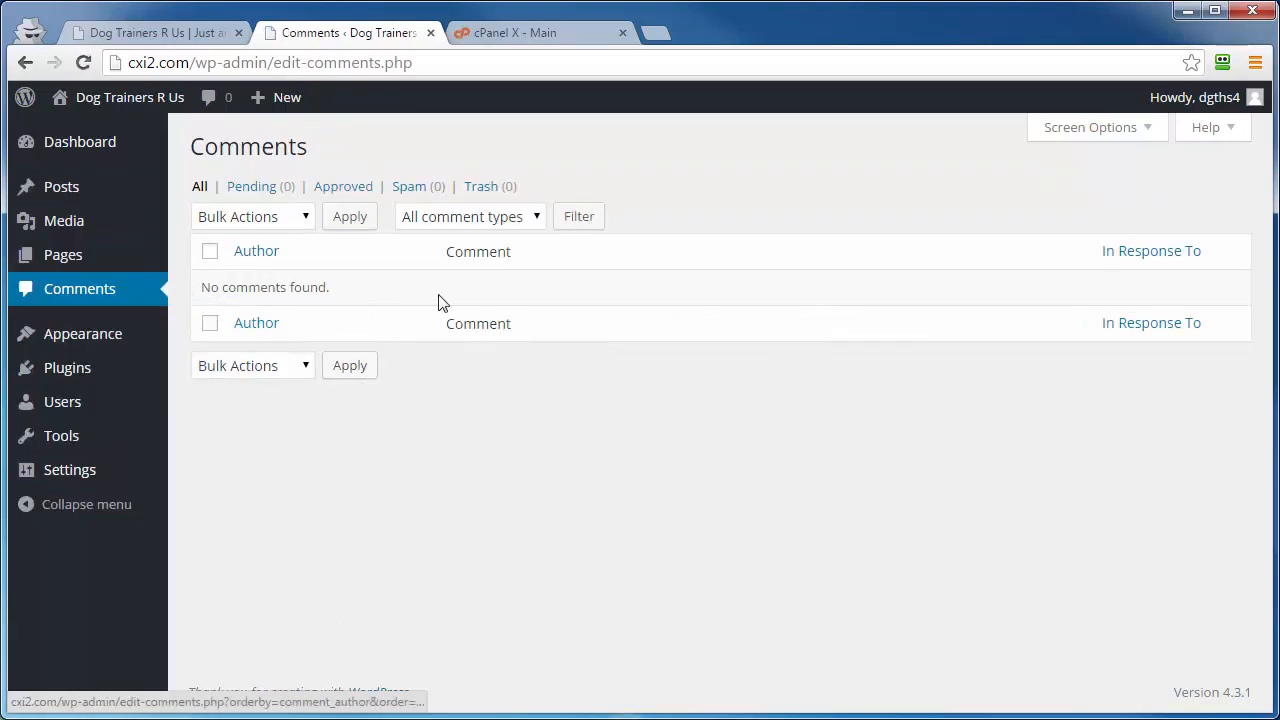
left_click(60, 260)
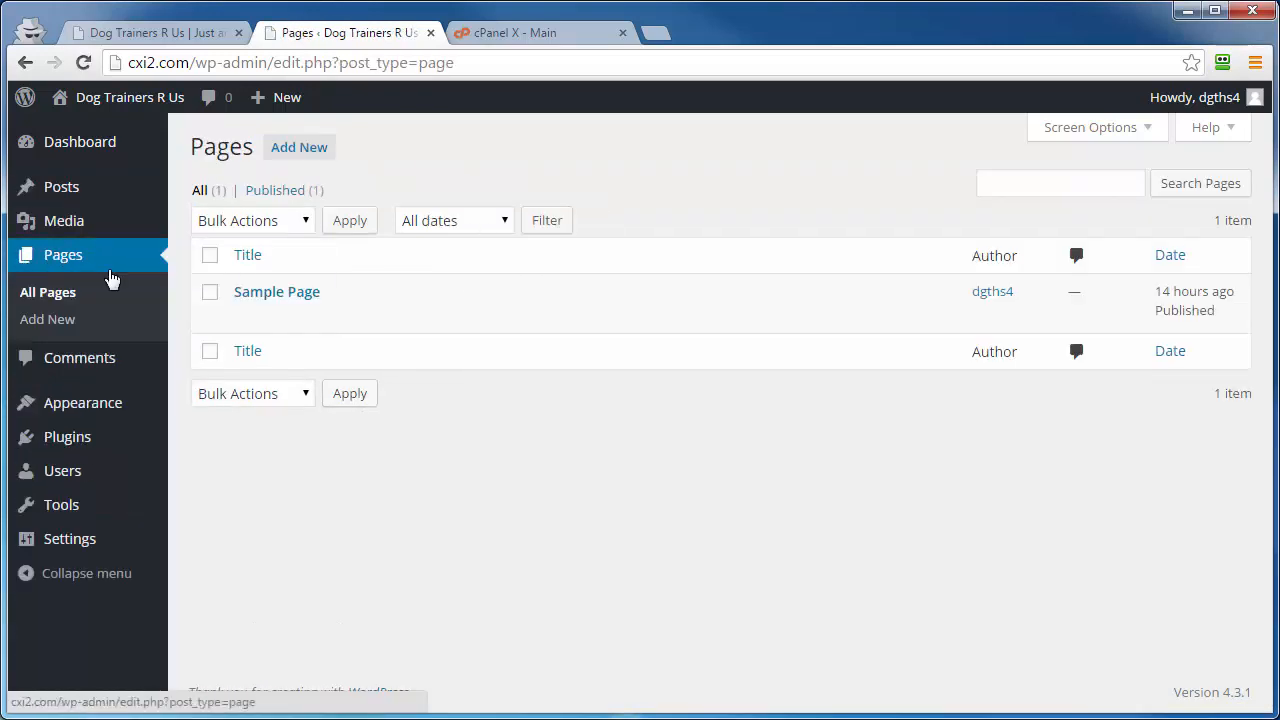
mouse_move(237, 289)
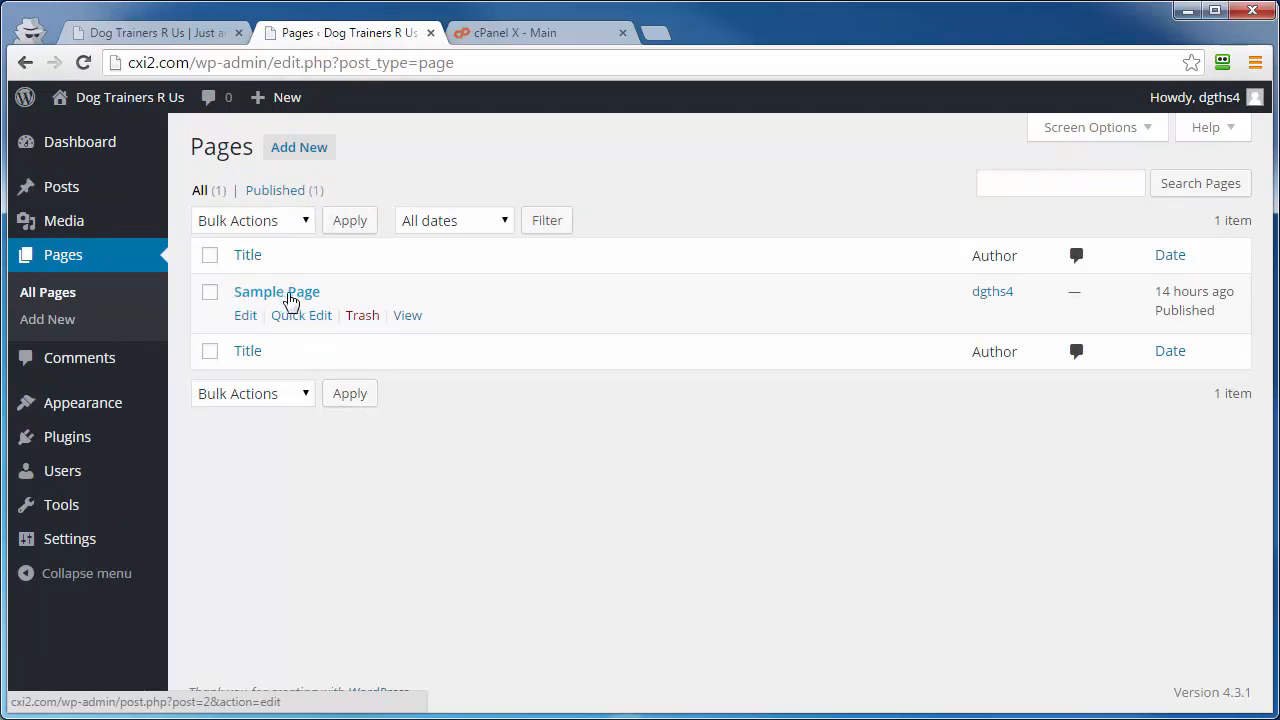
left_click(162, 38)
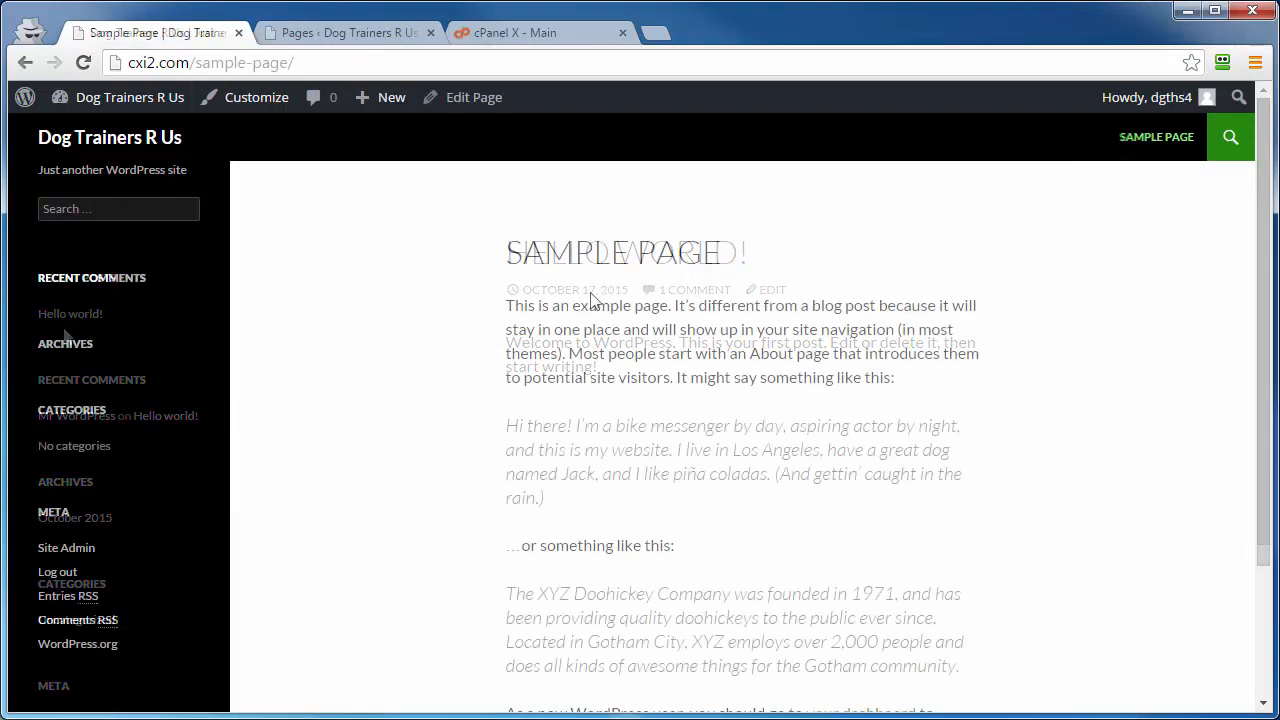
scroll(543, 555, "down", 3)
scroll(543, 557, "up", 5)
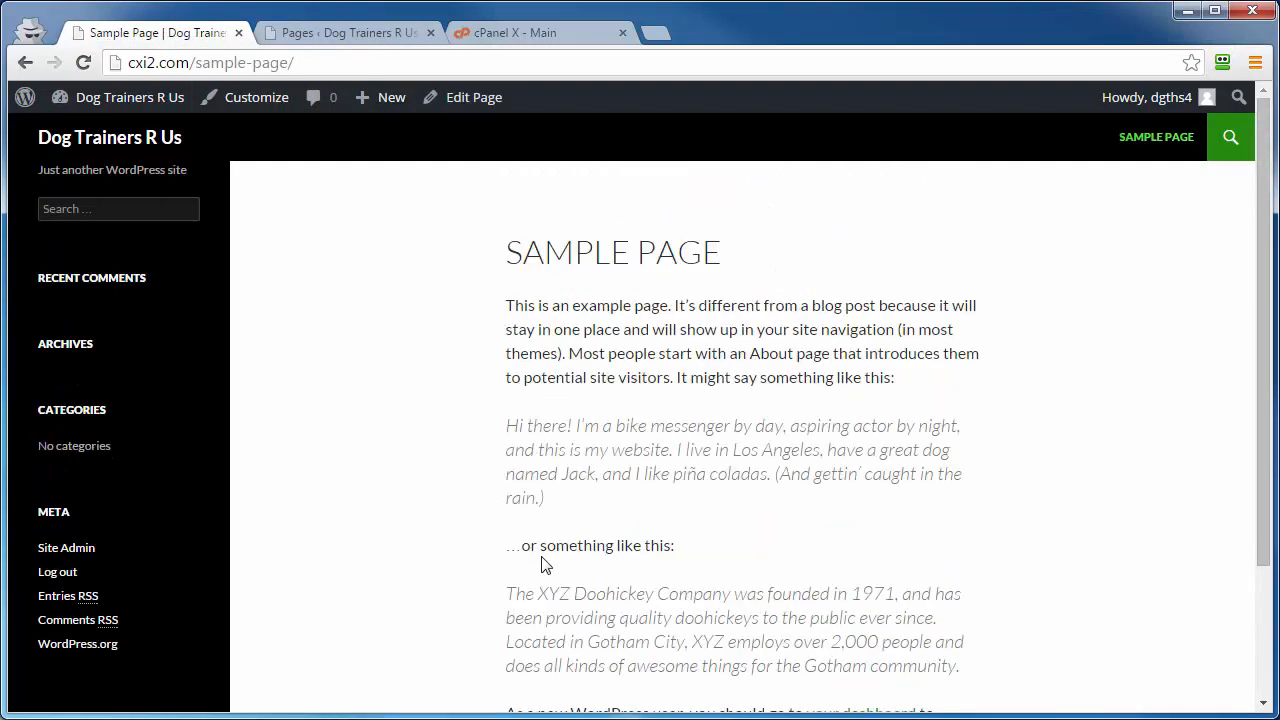
left_click(330, 34)
left_click(362, 316)
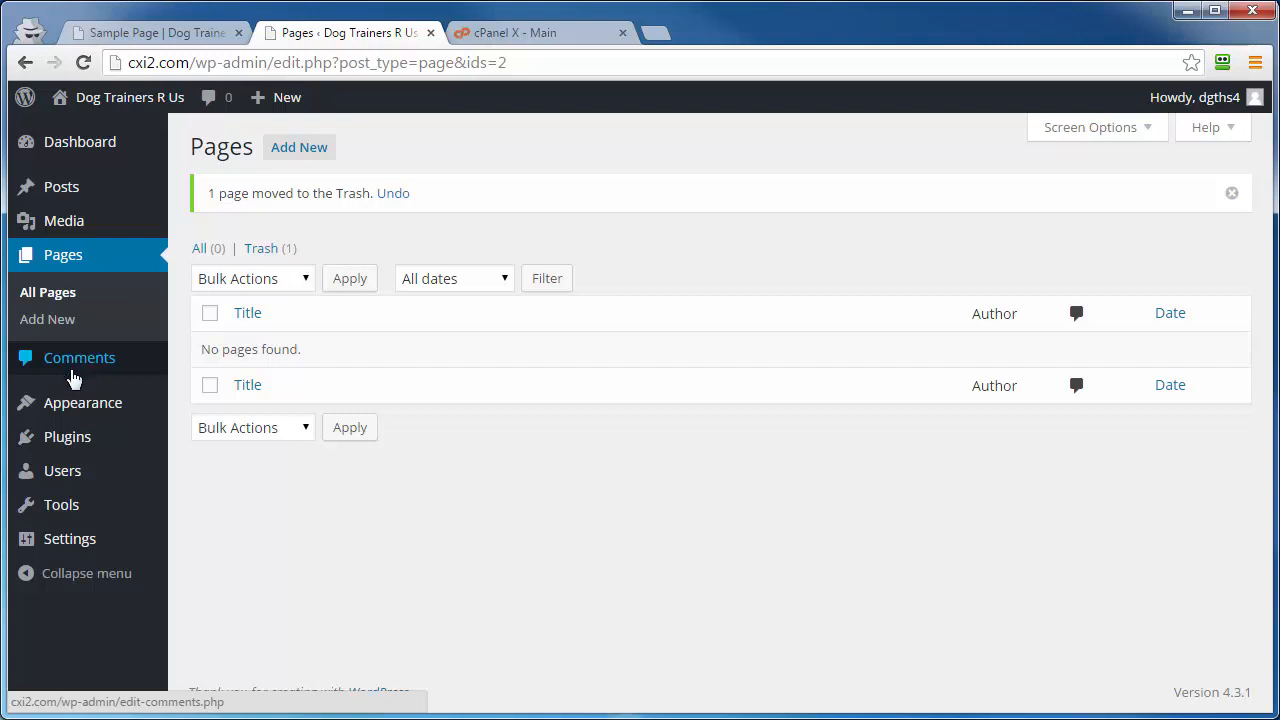
Step: Delete the unused Twenty Fifteen theme from the installed themes
mouse_move(73, 406)
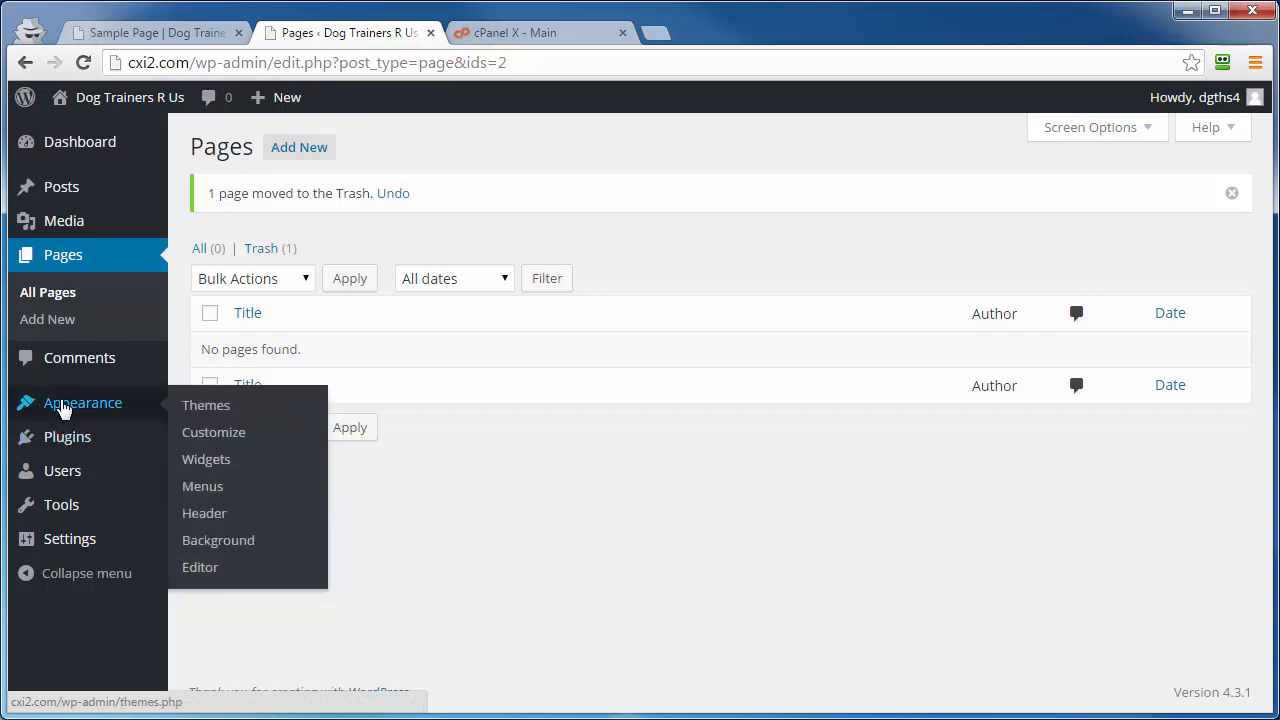
left_click(72, 410)
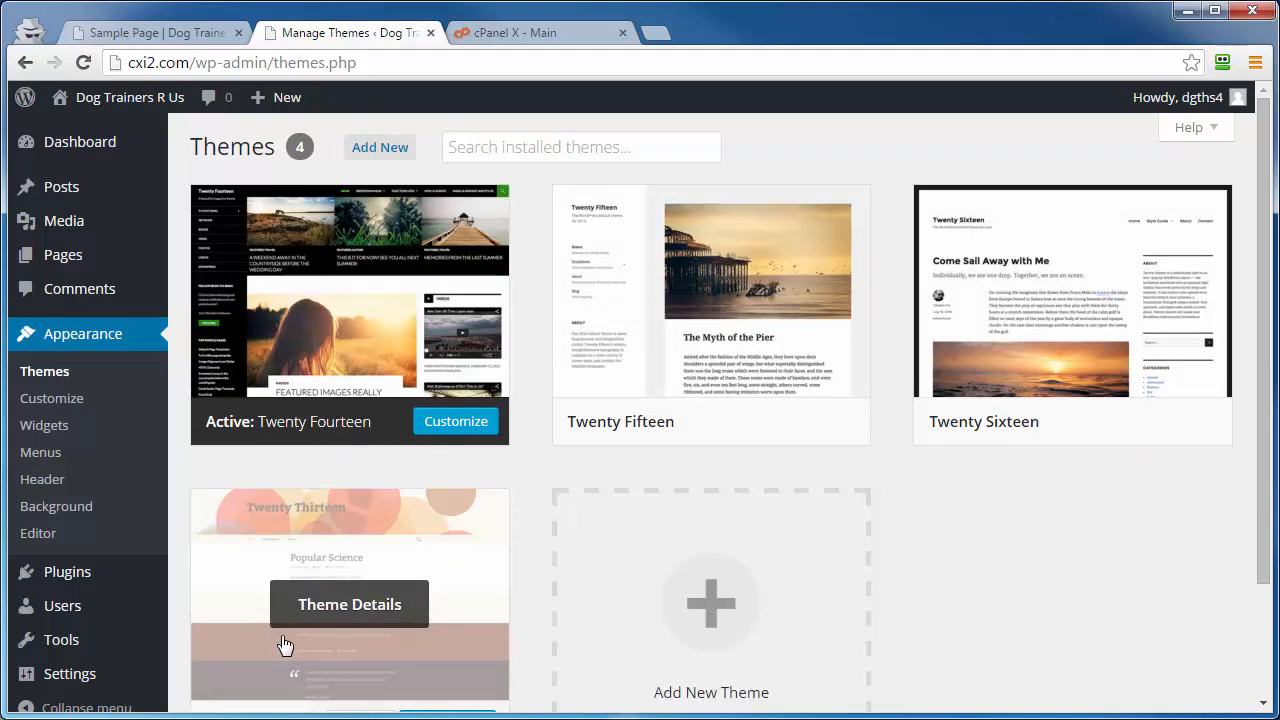
scroll(286, 642, "down", 2)
scroll(434, 651, "up", 2)
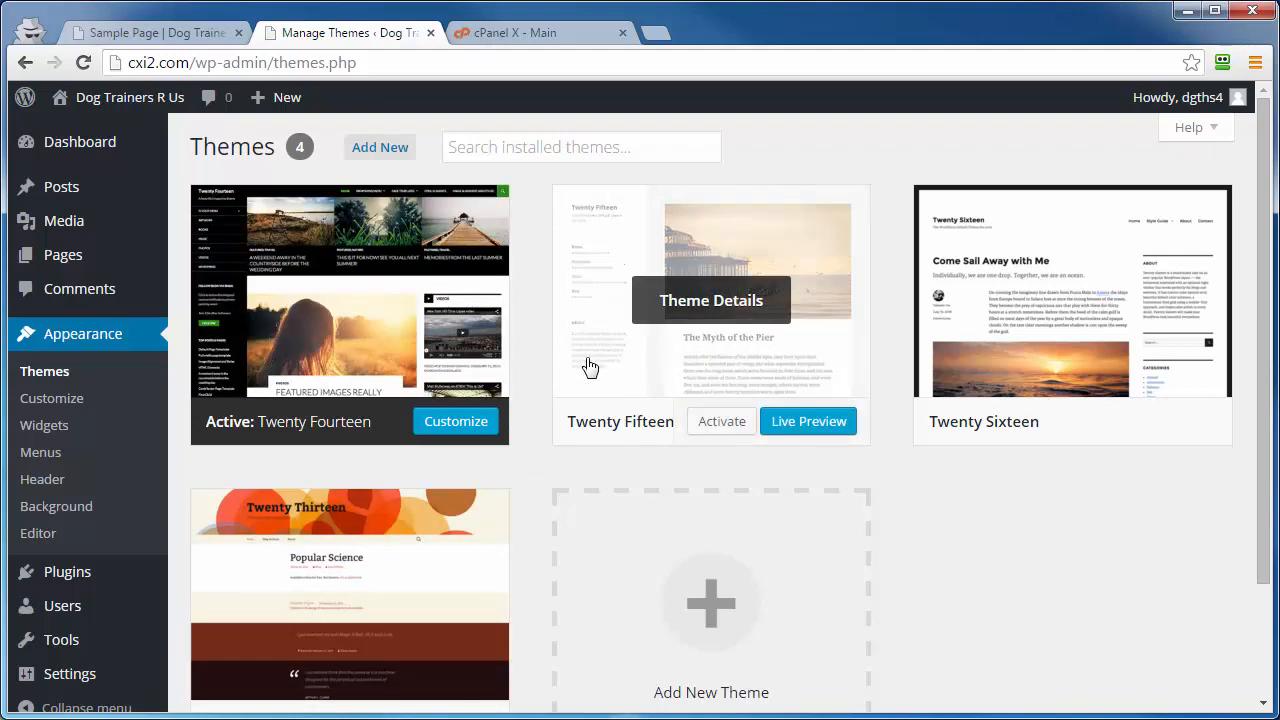
left_click(590, 367)
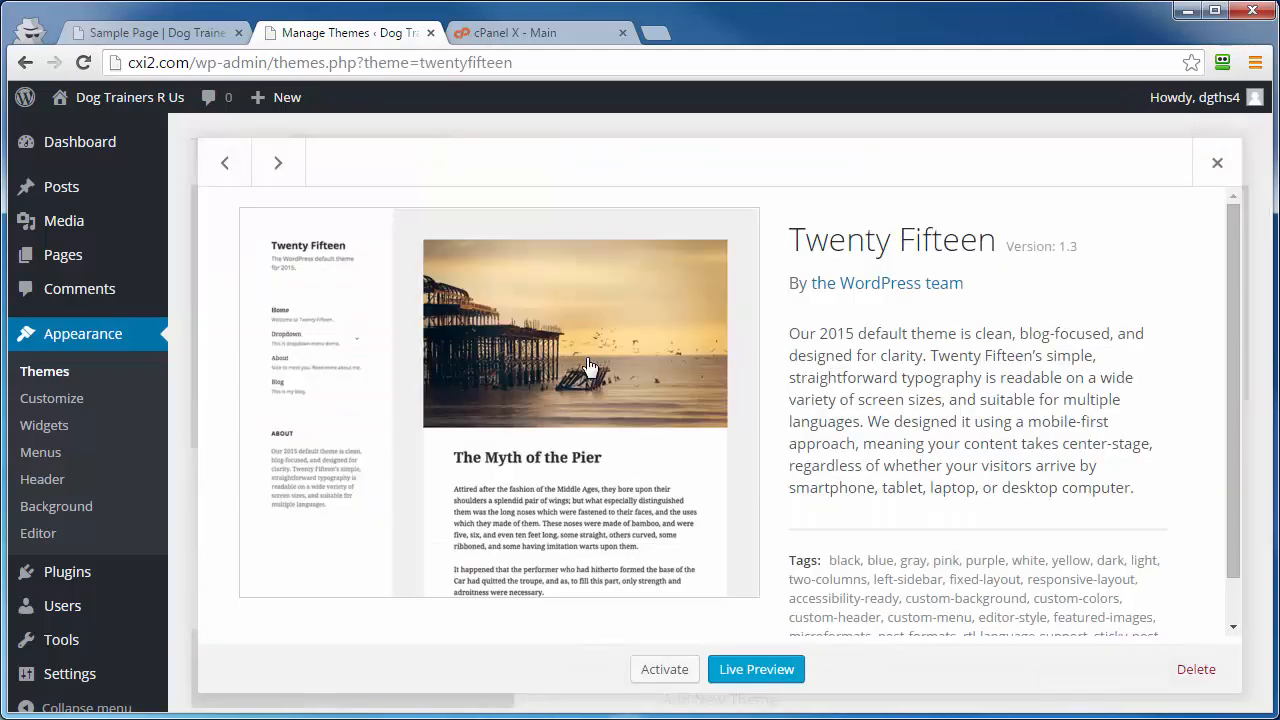
left_click(1197, 669)
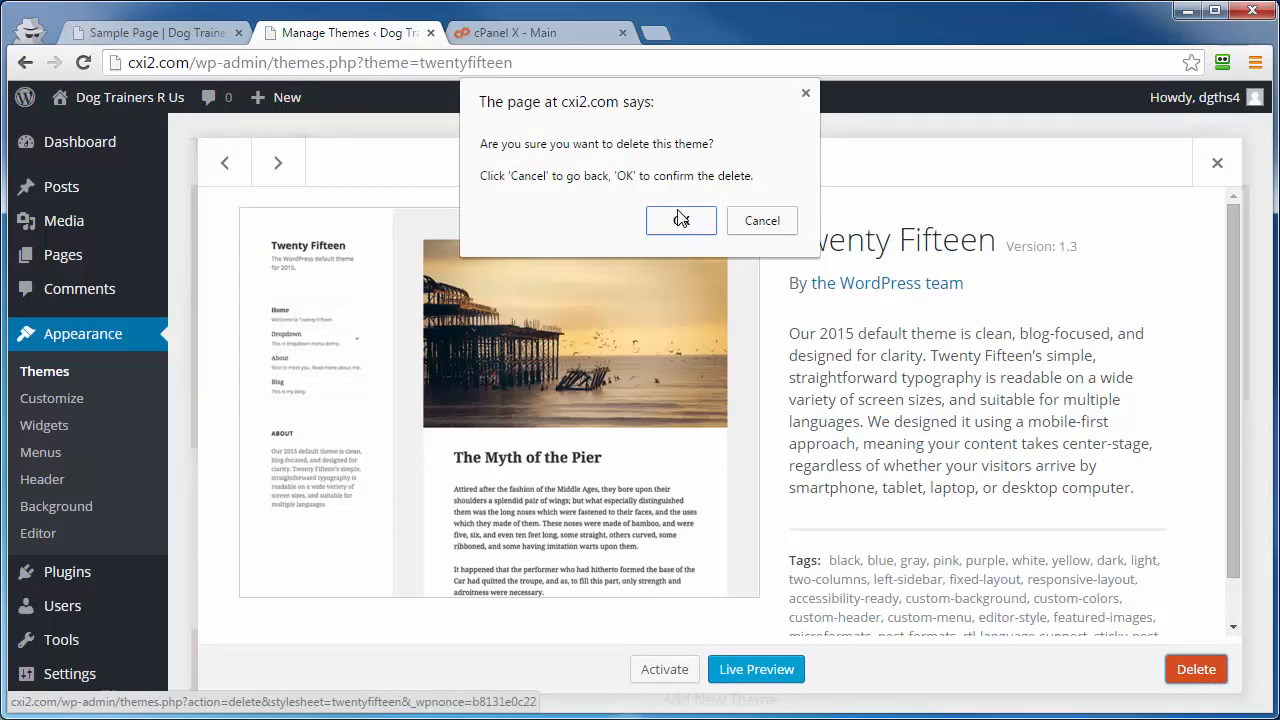
left_click(680, 218)
Step: Delete the unused Twenty Sixteen theme from the installed themes
left_click(636, 432)
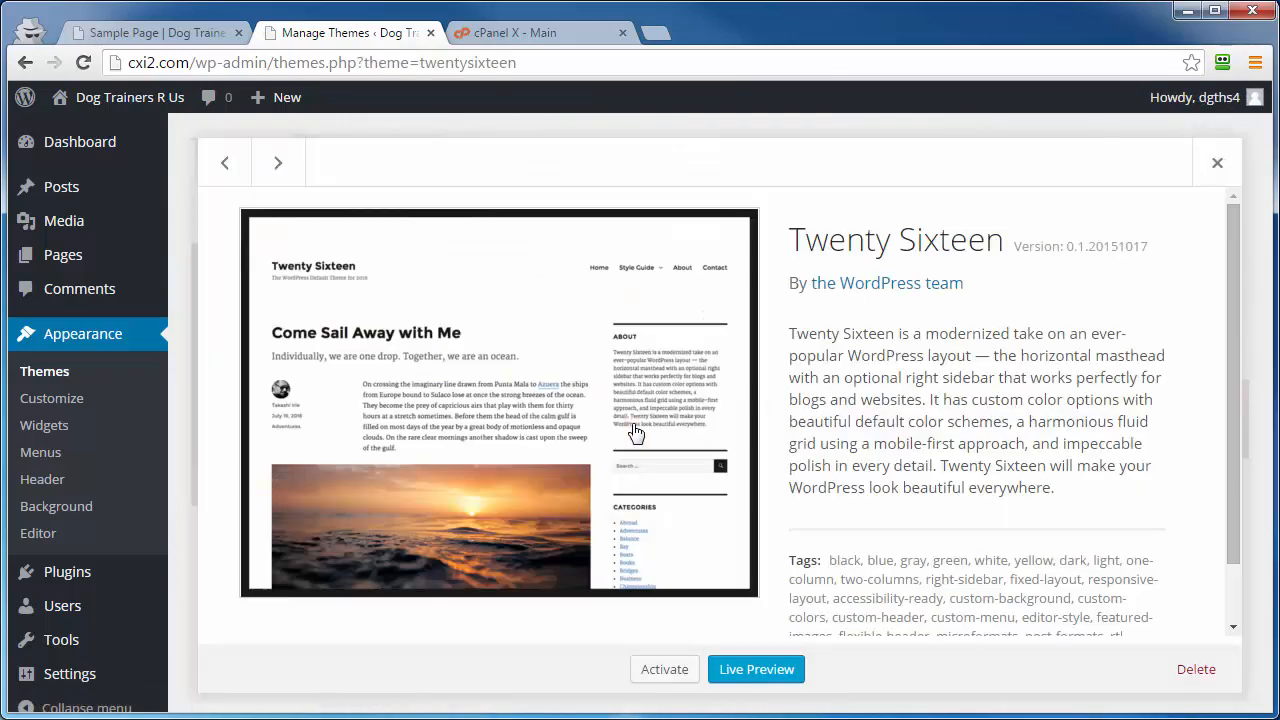
left_click(1198, 671)
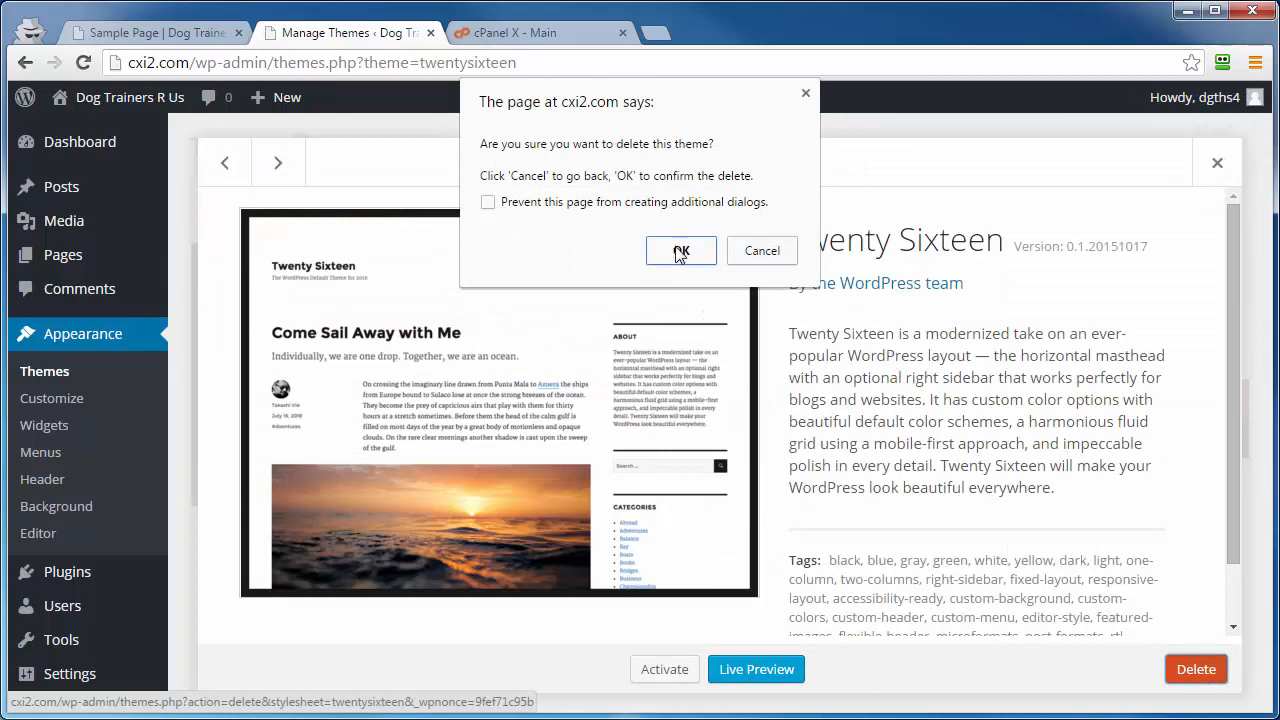
left_click(679, 252)
Step: Delete the unused Twenty Thirteen theme from the installed themes and confirm its removal
left_click(651, 432)
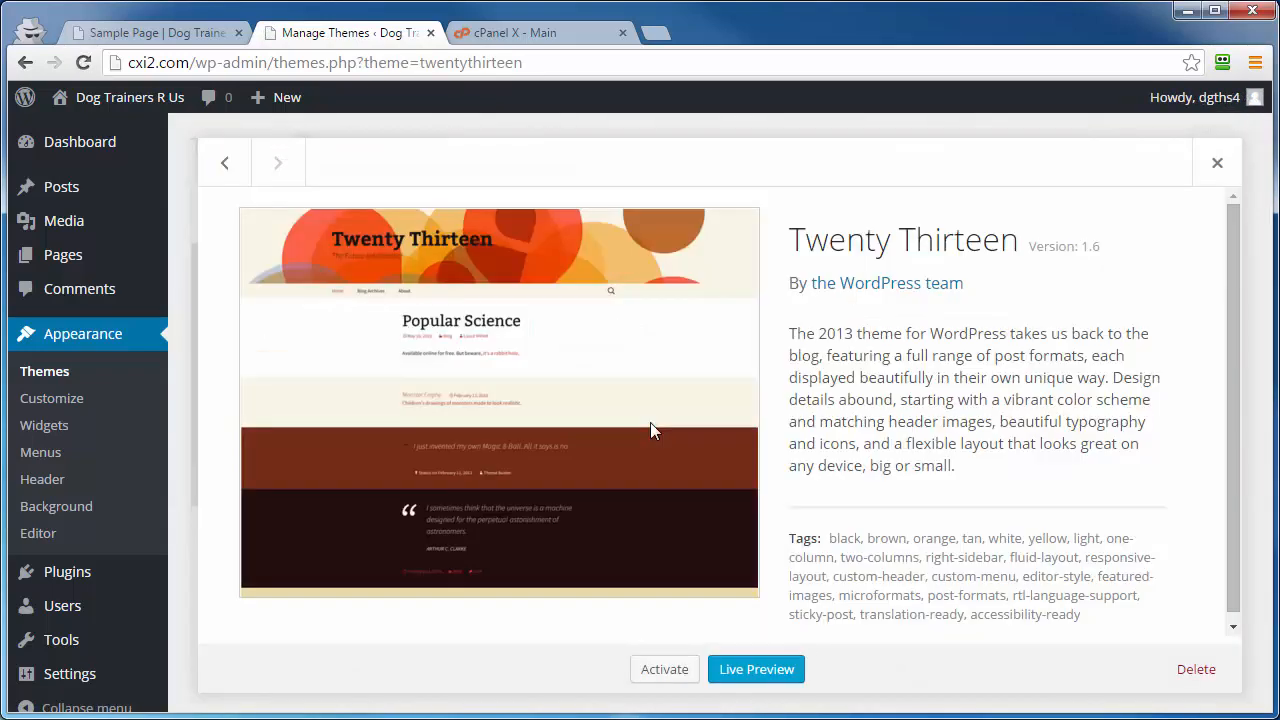
left_click(1196, 669)
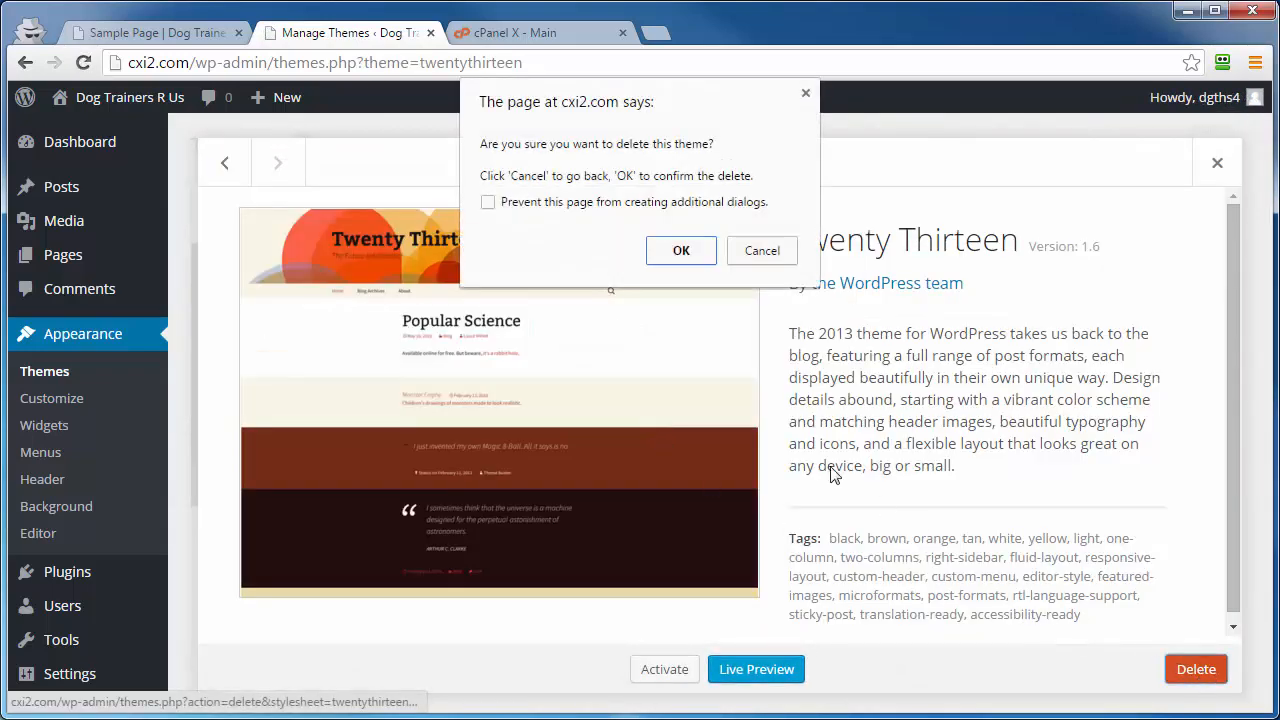
left_click(680, 252)
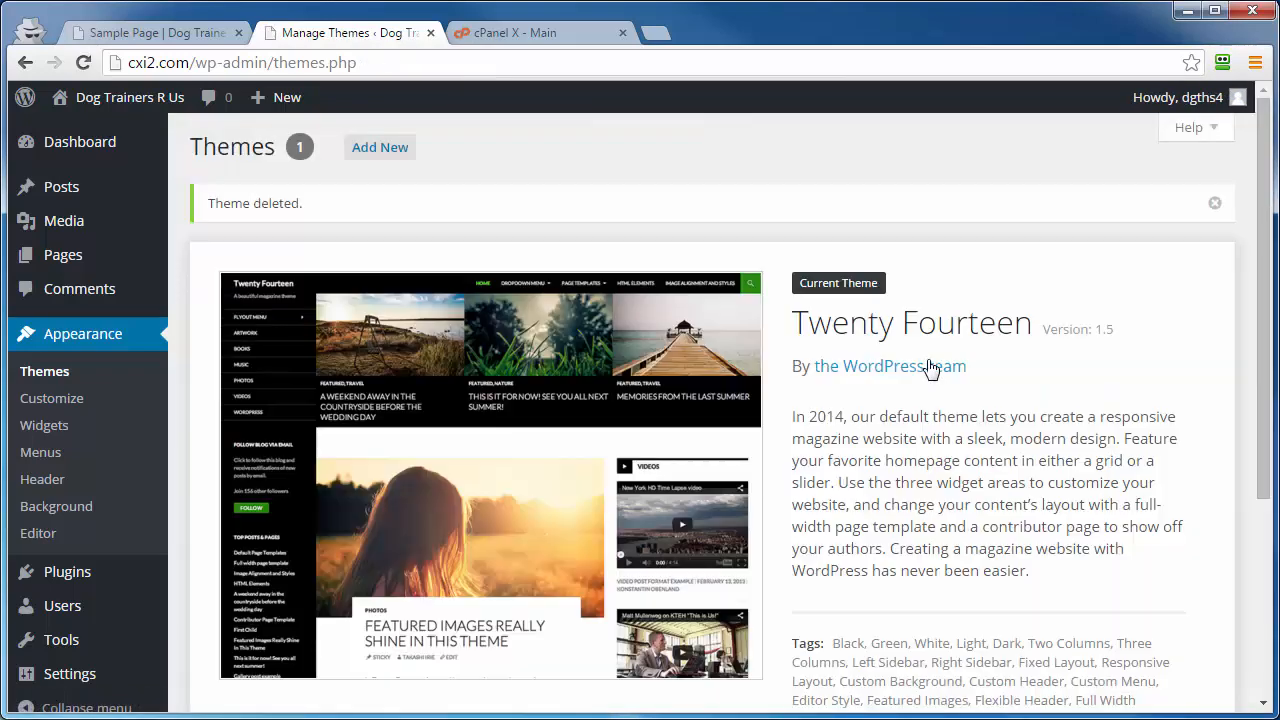
Step: Review the remaining Twenty Fourteen theme and open the list of installed plugins
scroll(491, 429, "down", 3)
scroll(876, 437, "up", 5)
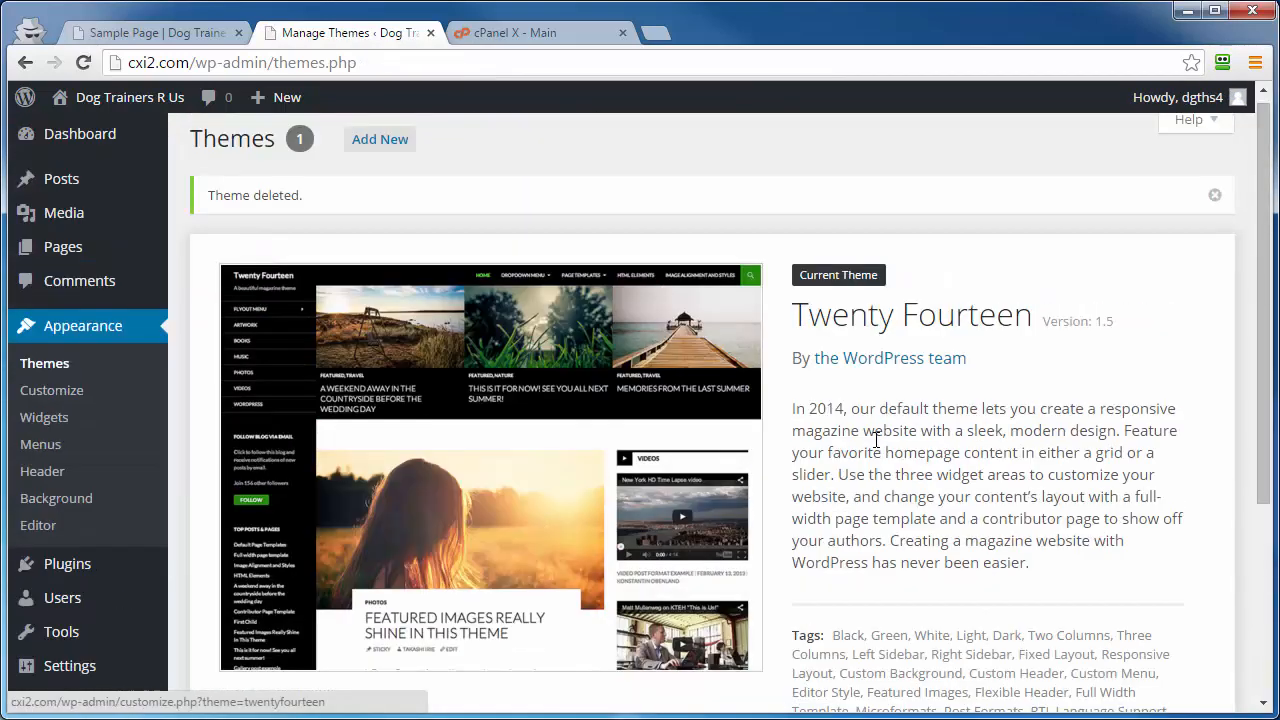
scroll(876, 437, "down", 5)
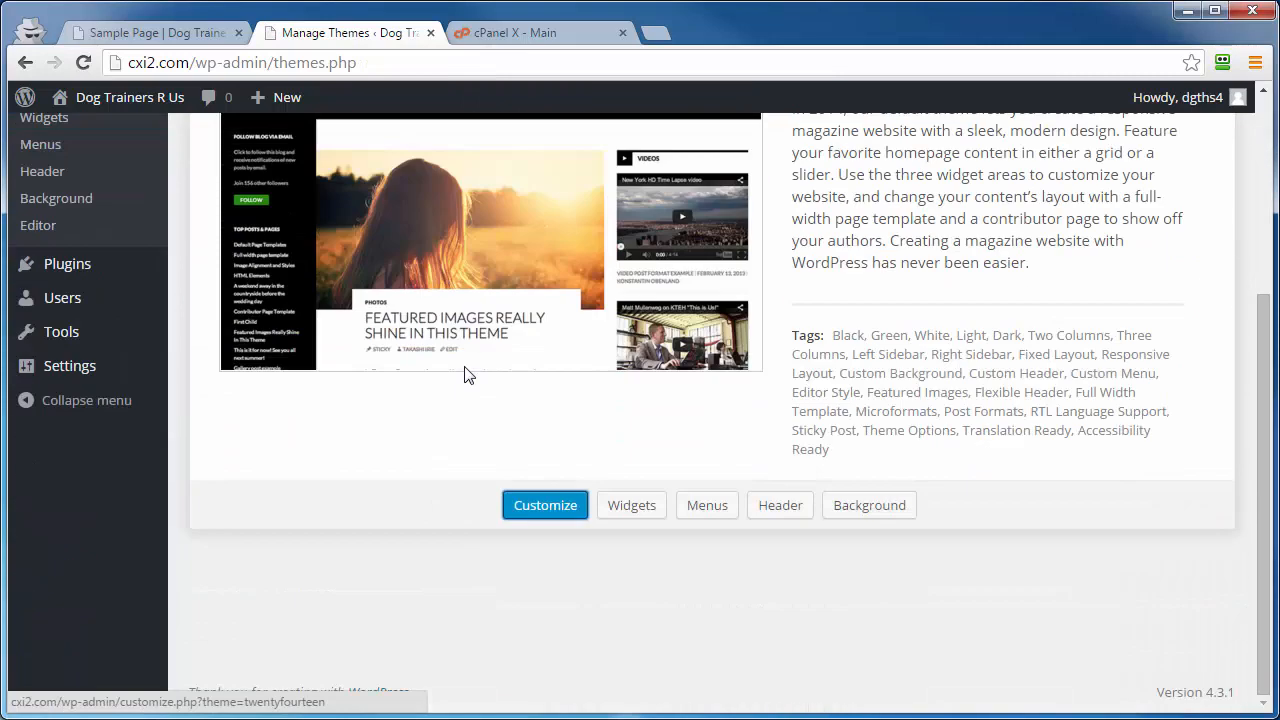
left_click(60, 266)
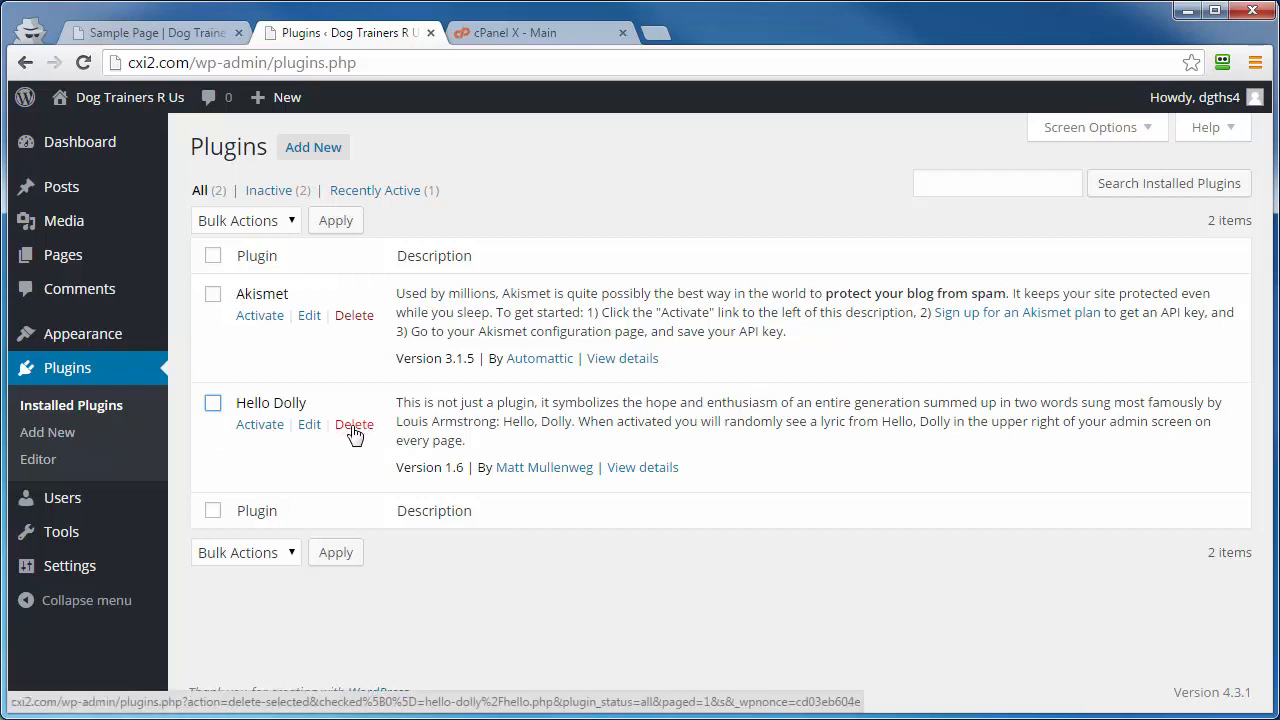
left_click(213, 256)
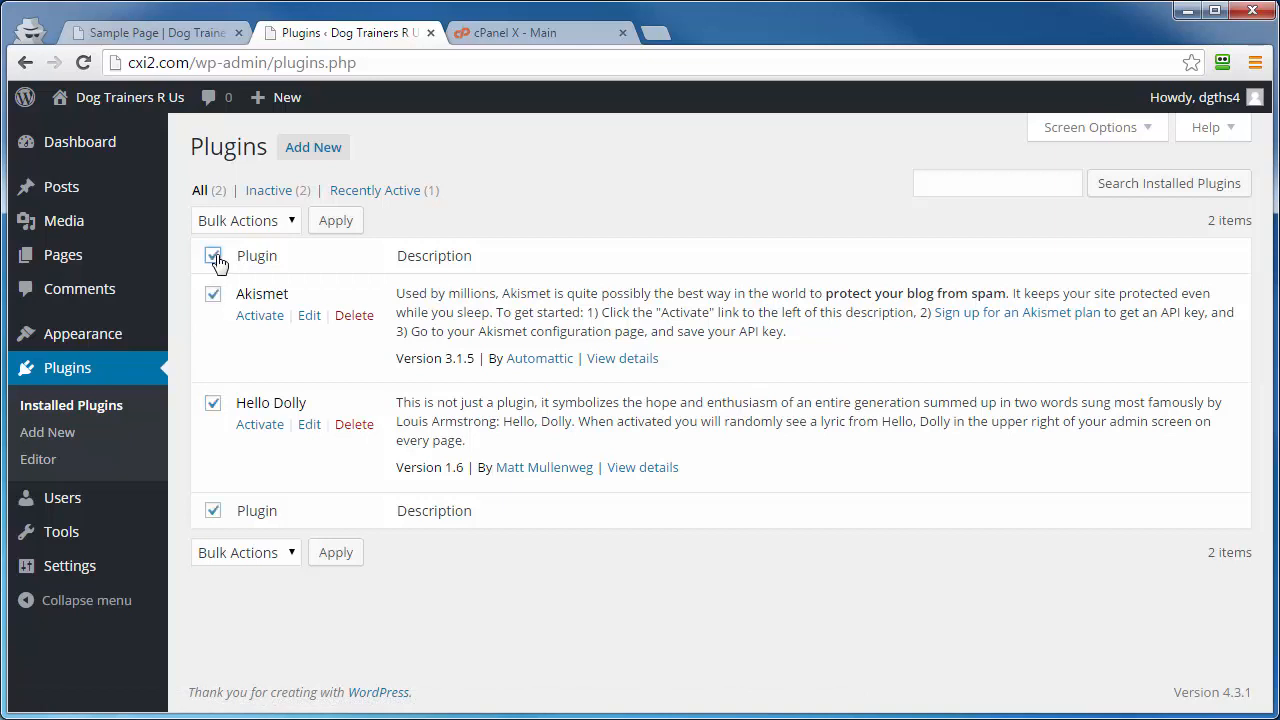
left_click(279, 221)
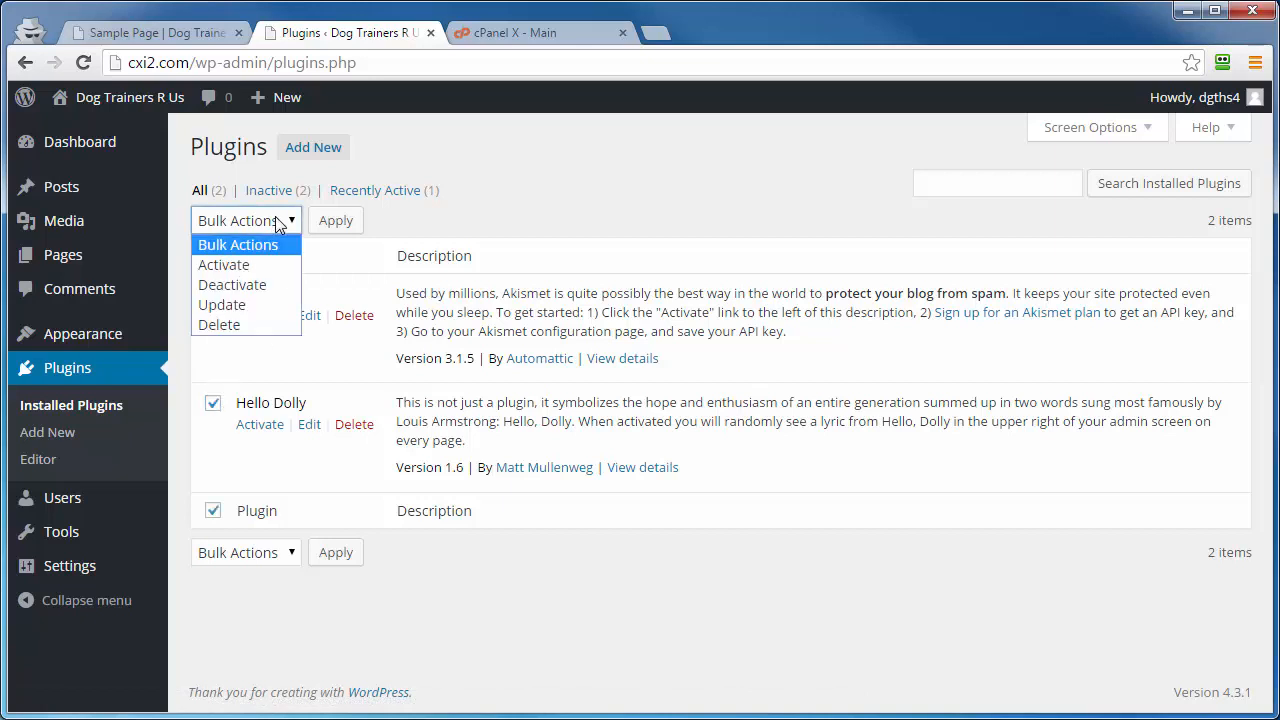
left_click(238, 357)
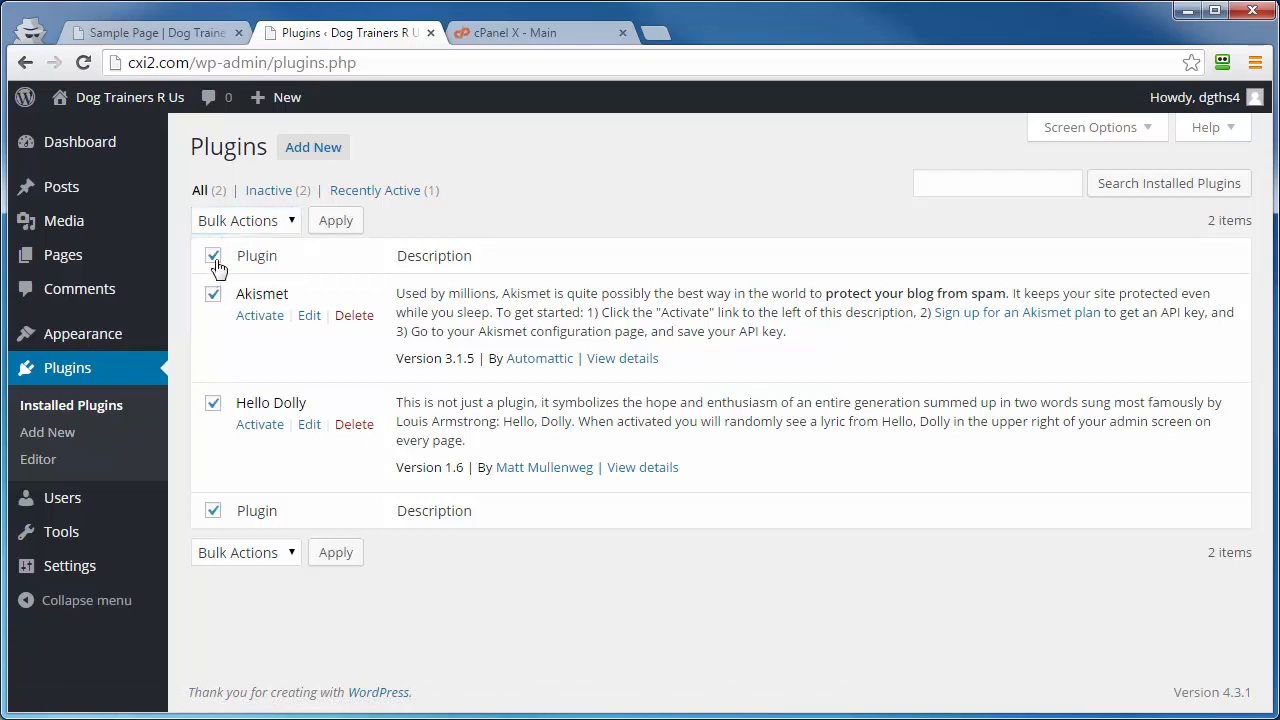
left_click(213, 256)
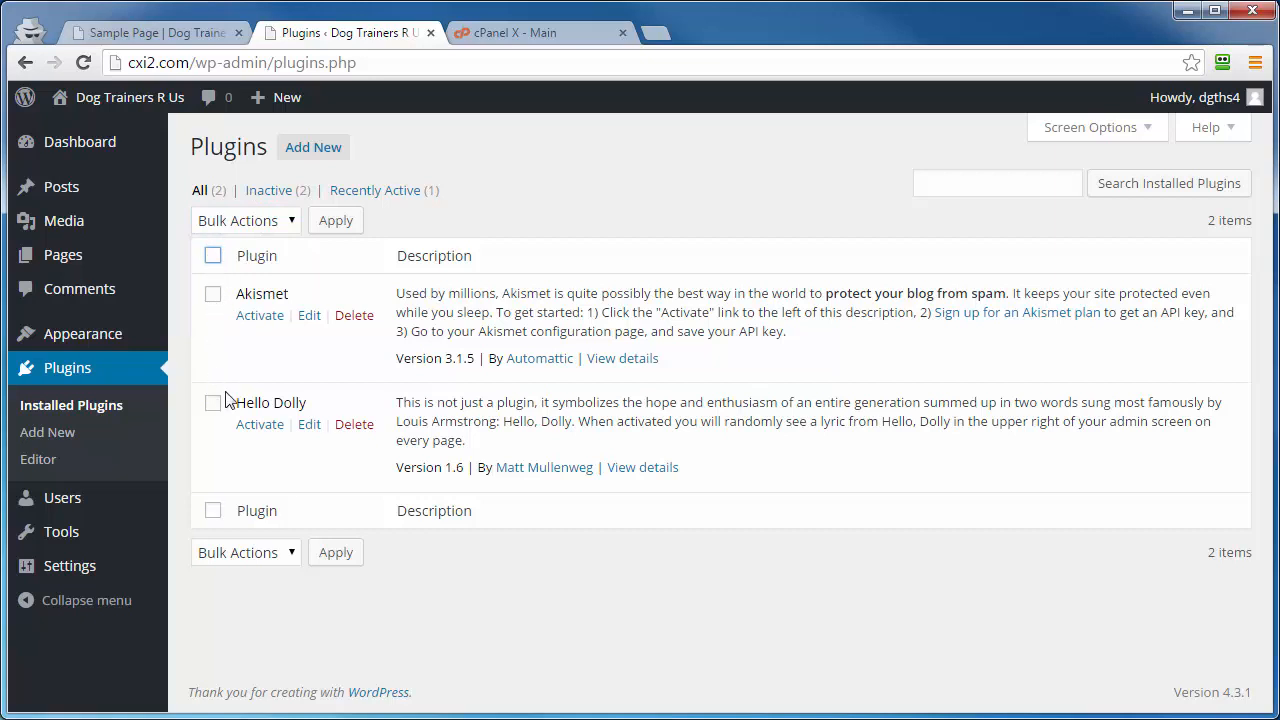
Step: Delete the Hello Dolly plugin and confirm the removal of its files
left_click(364, 424)
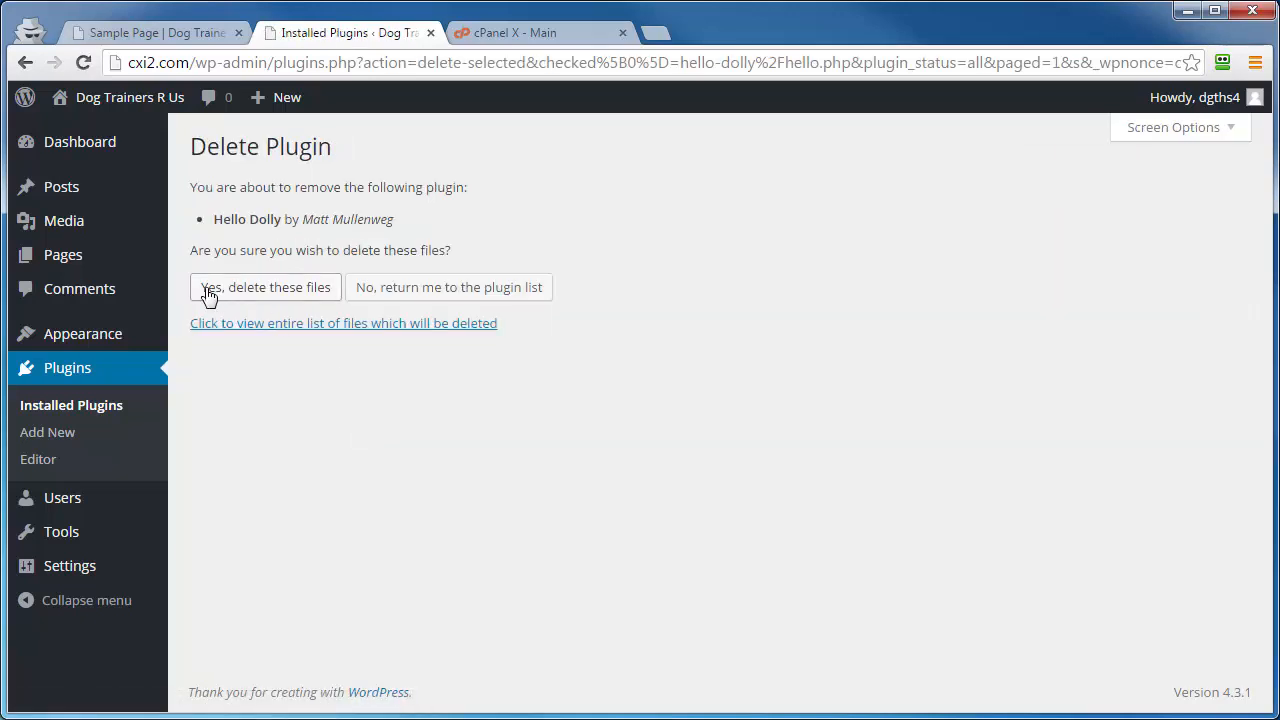
left_click(268, 290)
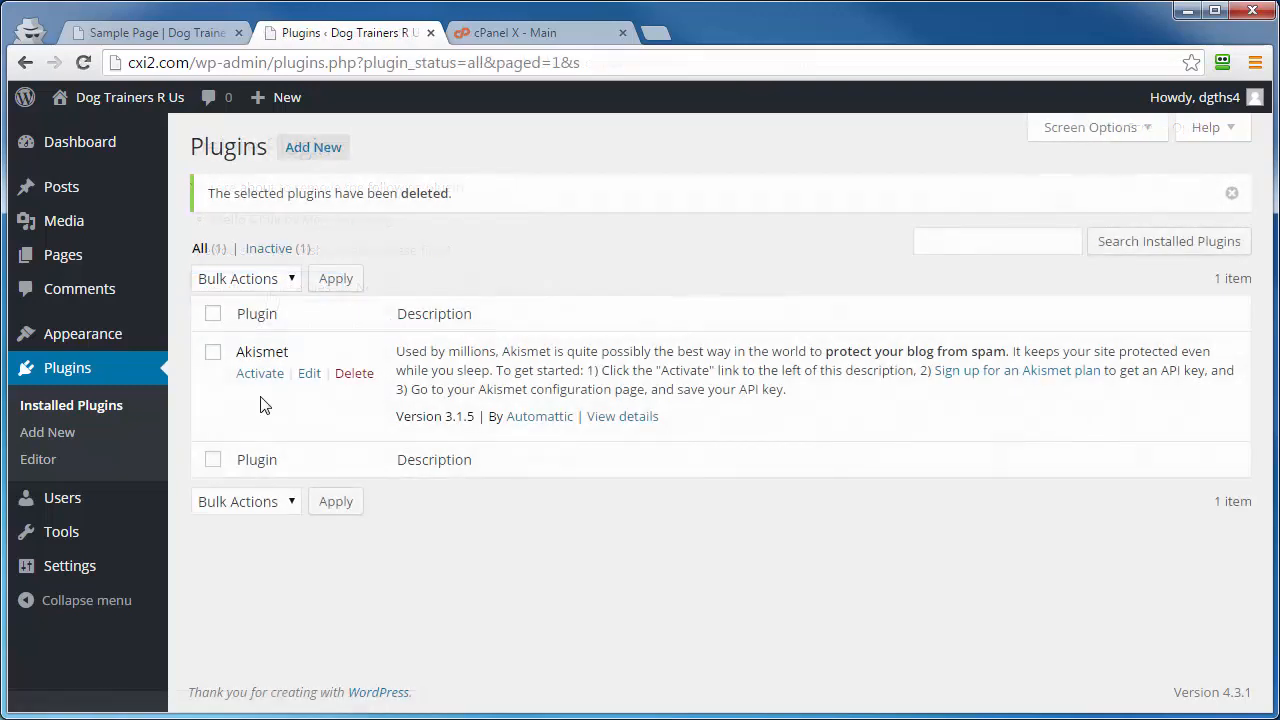